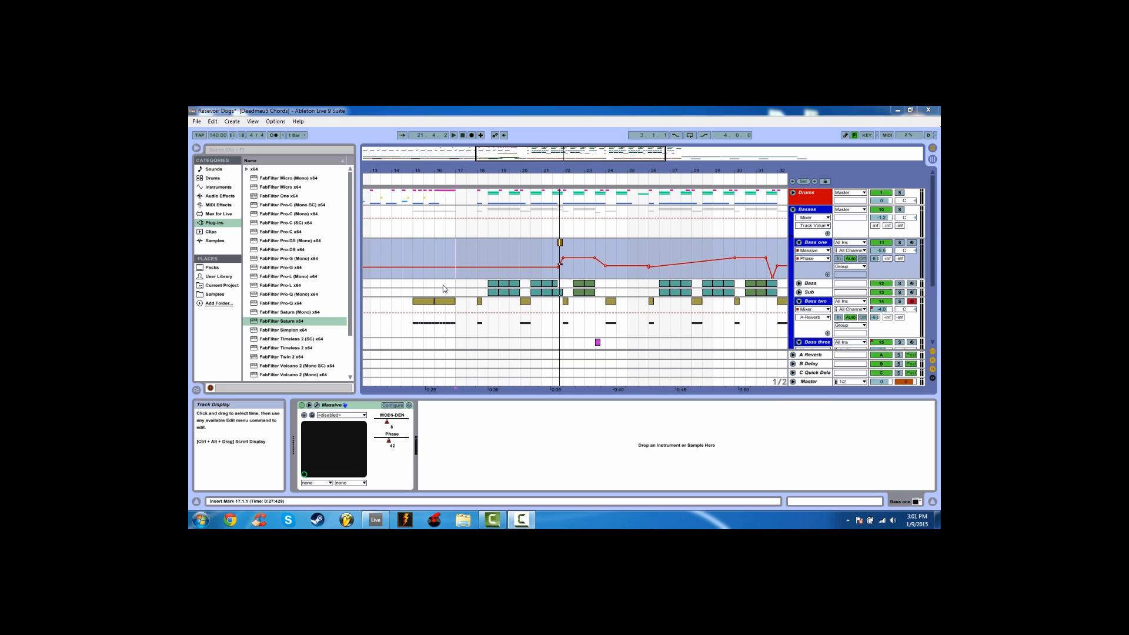
- Play the arrangement from bar 17 and stop it after the bass section
key("space")
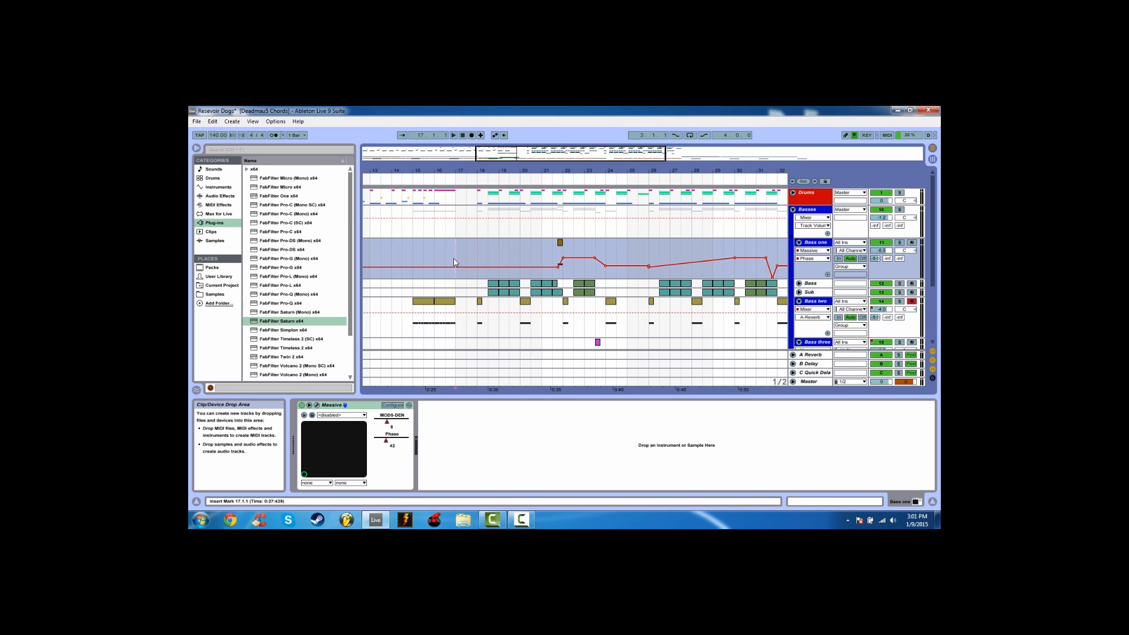
key("space")
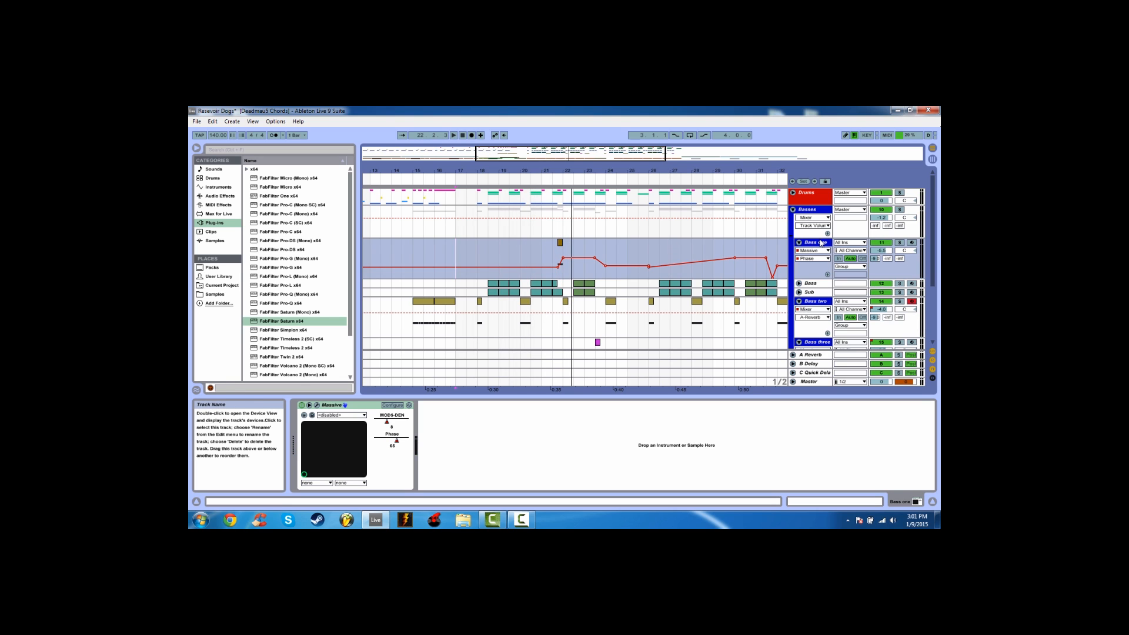
- Solo and arm the Bass track and audition its opening clips
left_click(900, 284)
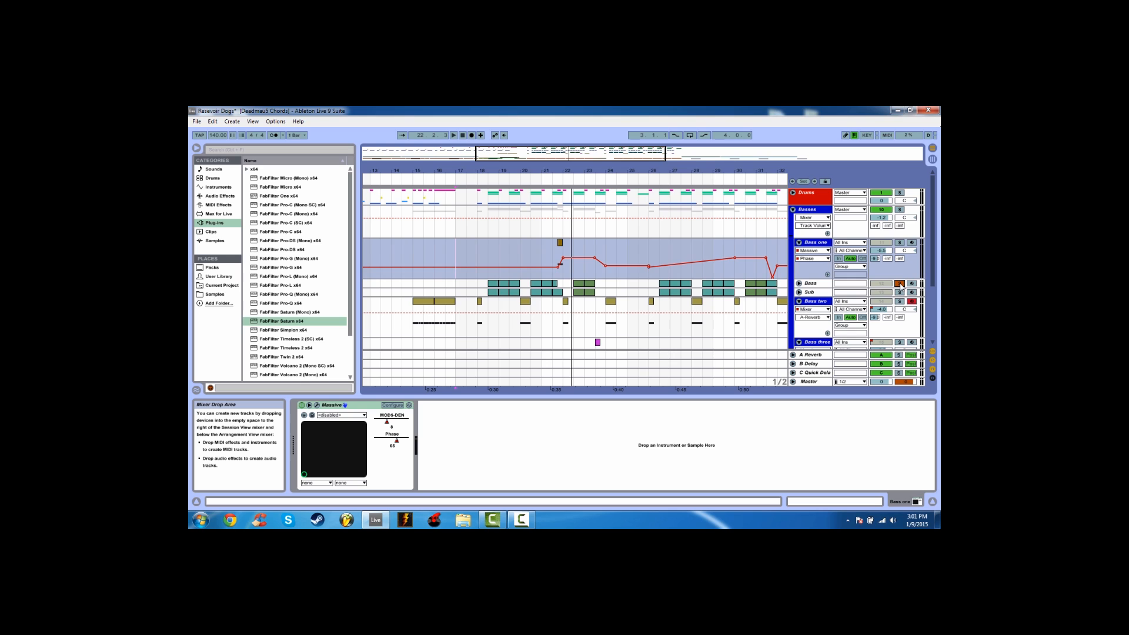
left_click(912, 284)
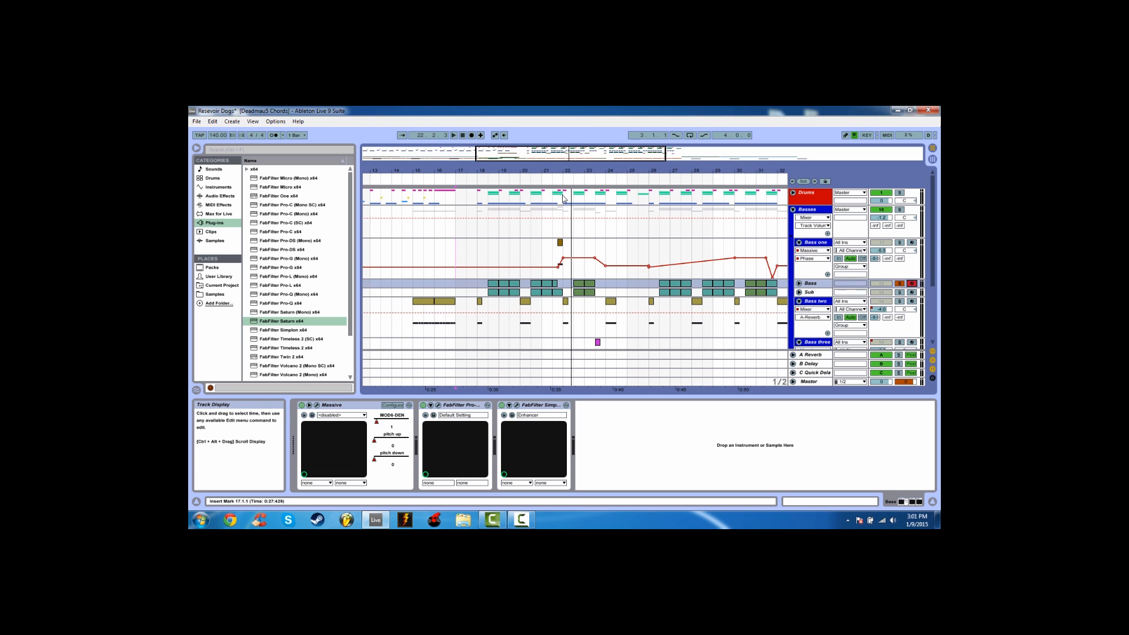
key("space")
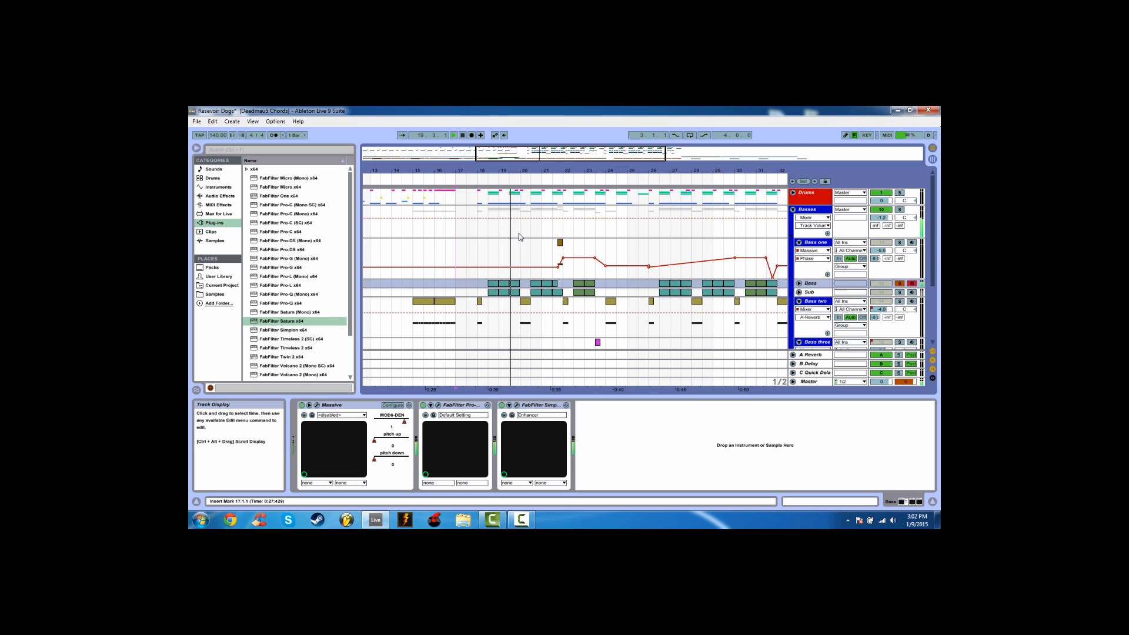
key("space")
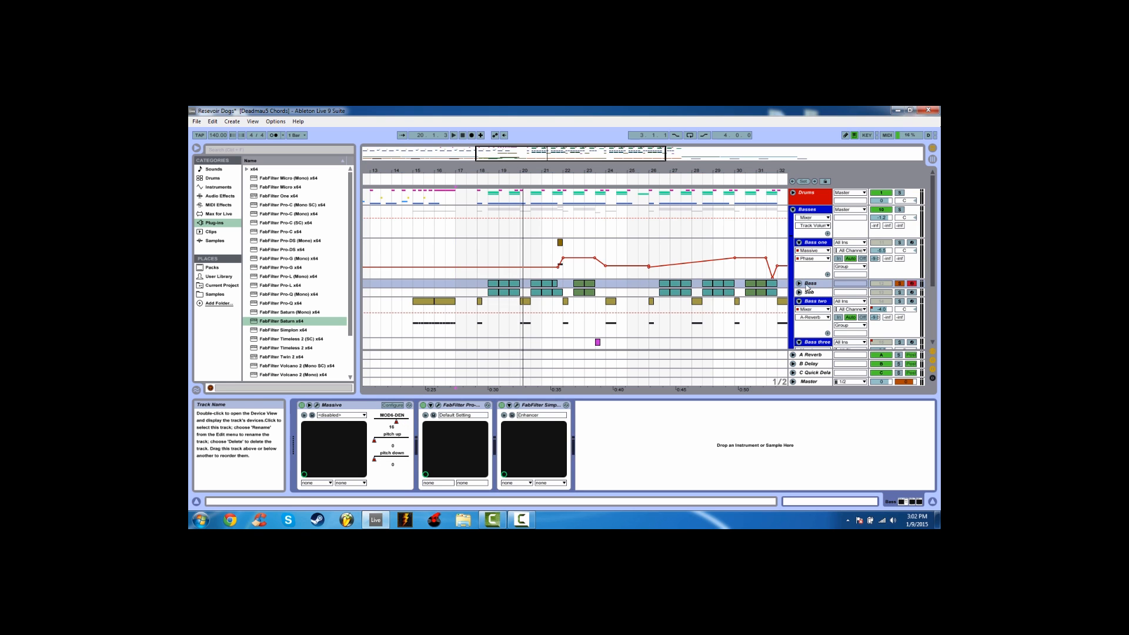
- Unfold the Bass track and open its Massive synth window, moved up so the whole interface is visible
left_click(799, 284)
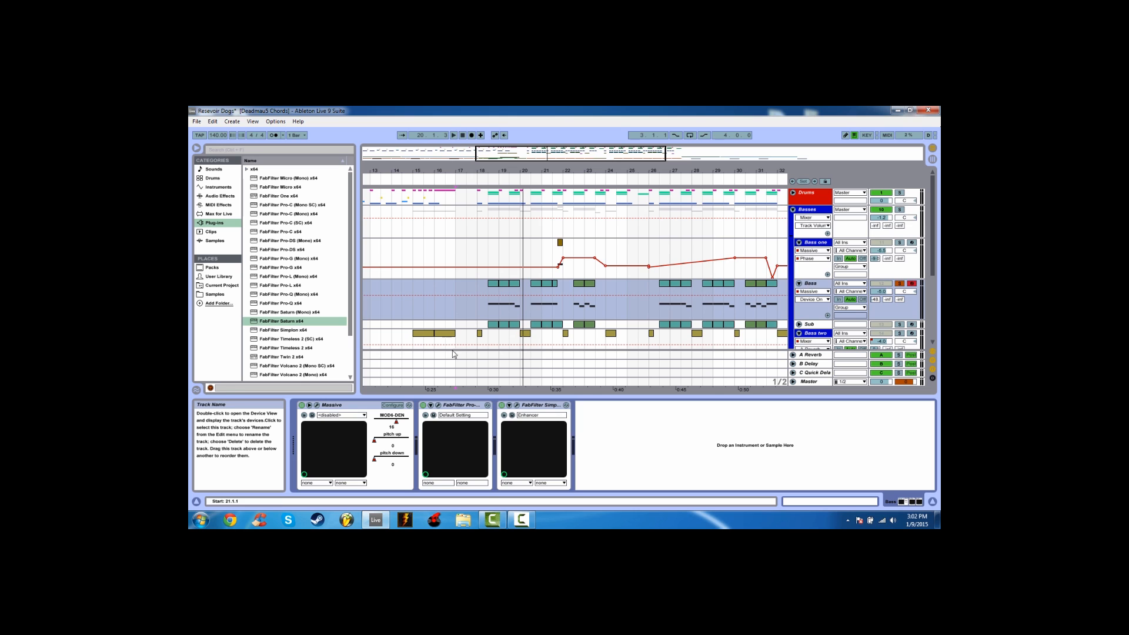
left_click(318, 406)
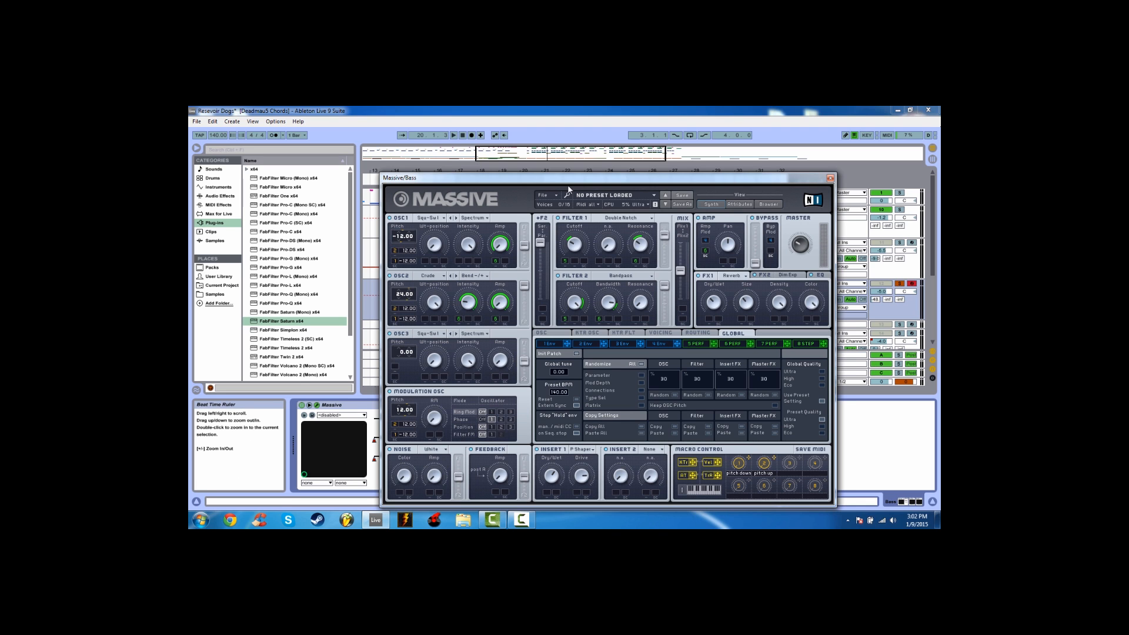
left_click_drag(565, 177, 553, 126)
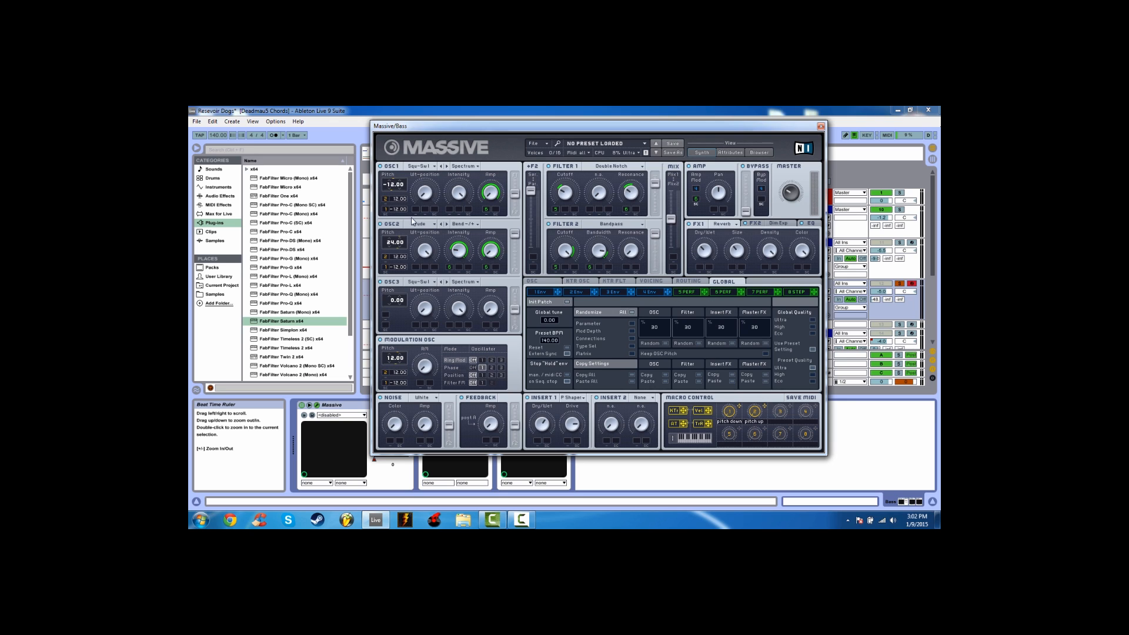
- Choose Square-Saw I as OSC1's wavetable and show the Phase amount of the modulation oscillator
left_click(419, 166)
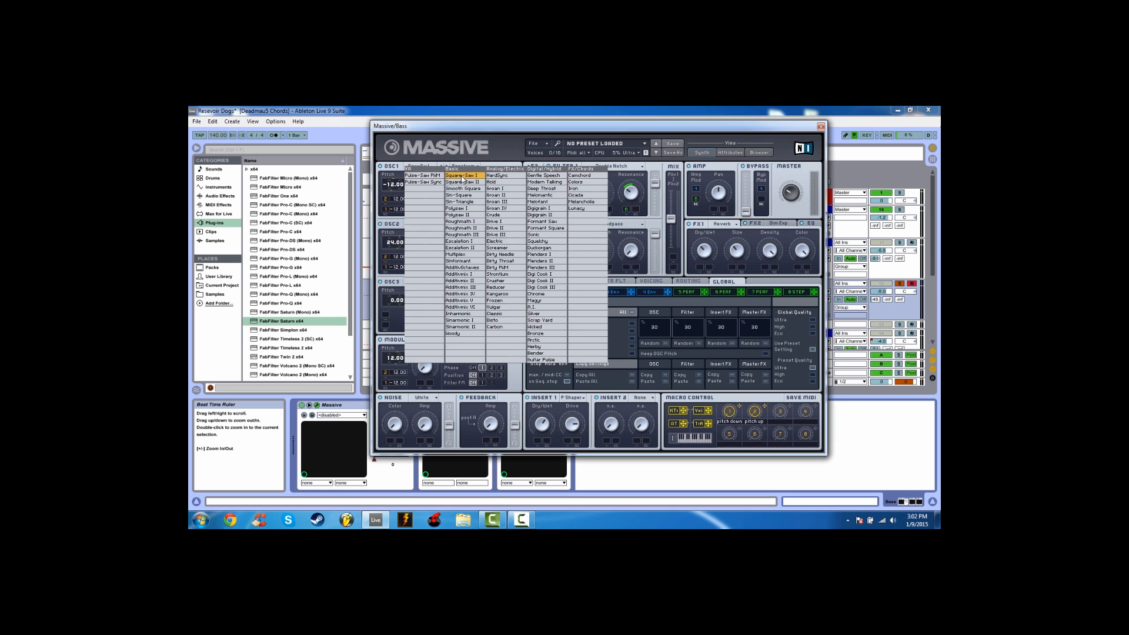
left_click(462, 177)
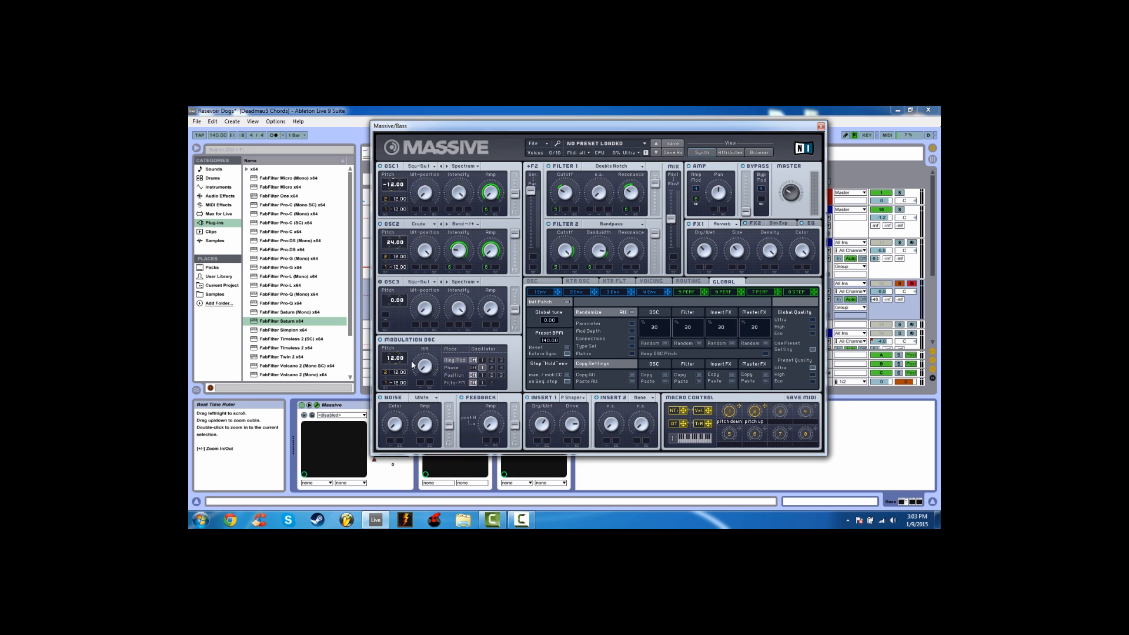
left_click(466, 368)
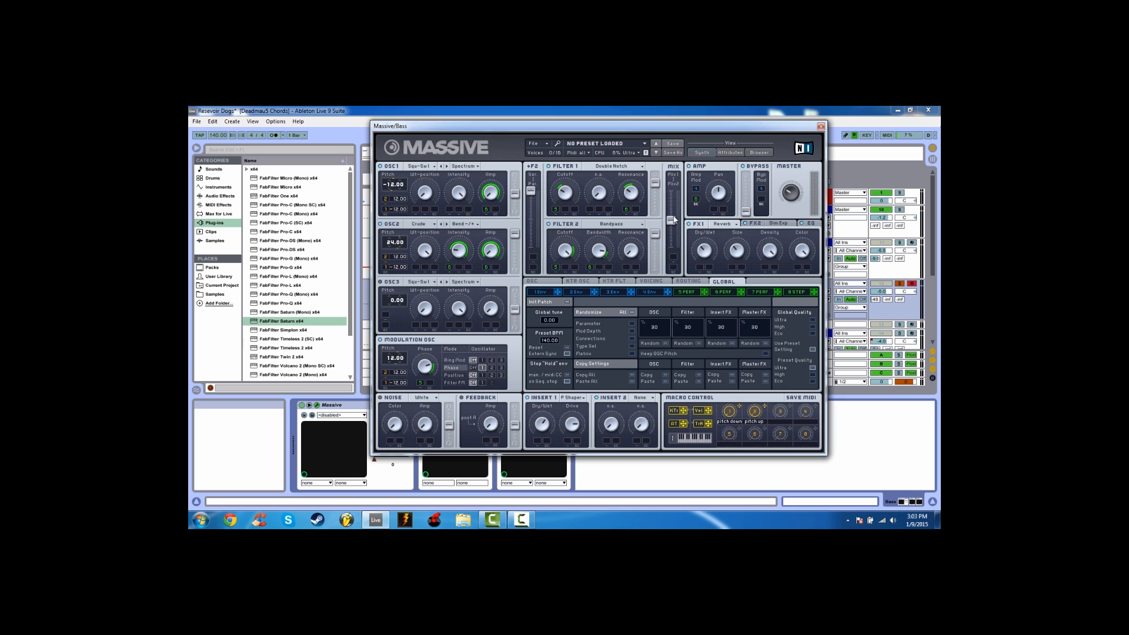
- Set Filter 1's type to Double Notch
left_click(598, 167)
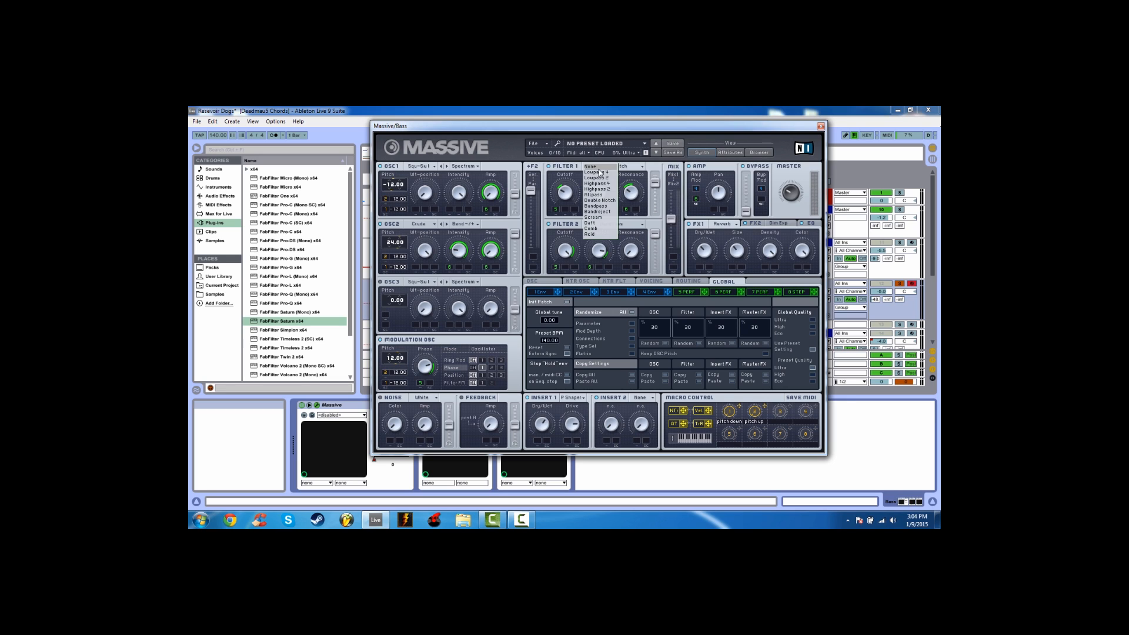
left_click(600, 202)
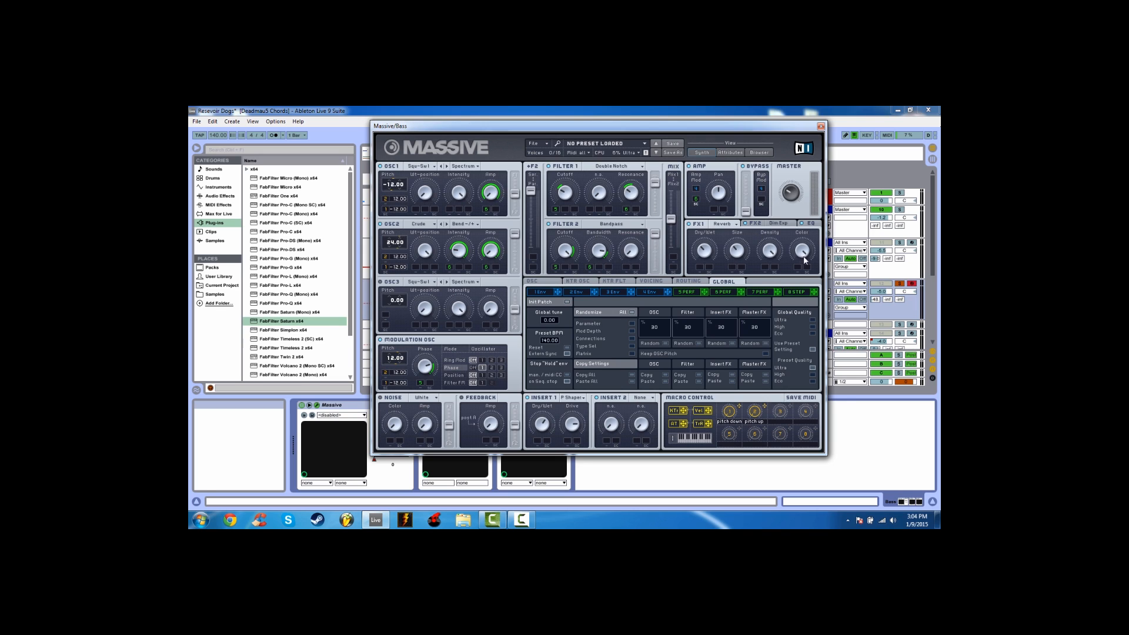
- Examine Massive's FX2, EQ and voicing settings, including the unison pan position spread
left_click(788, 224)
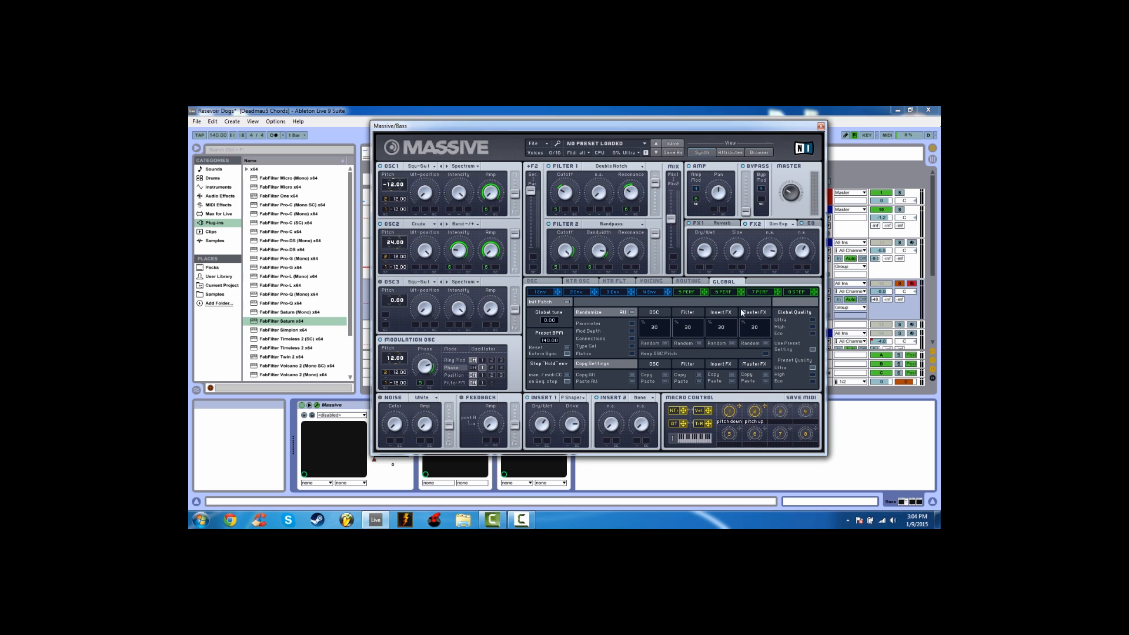
left_click(813, 223)
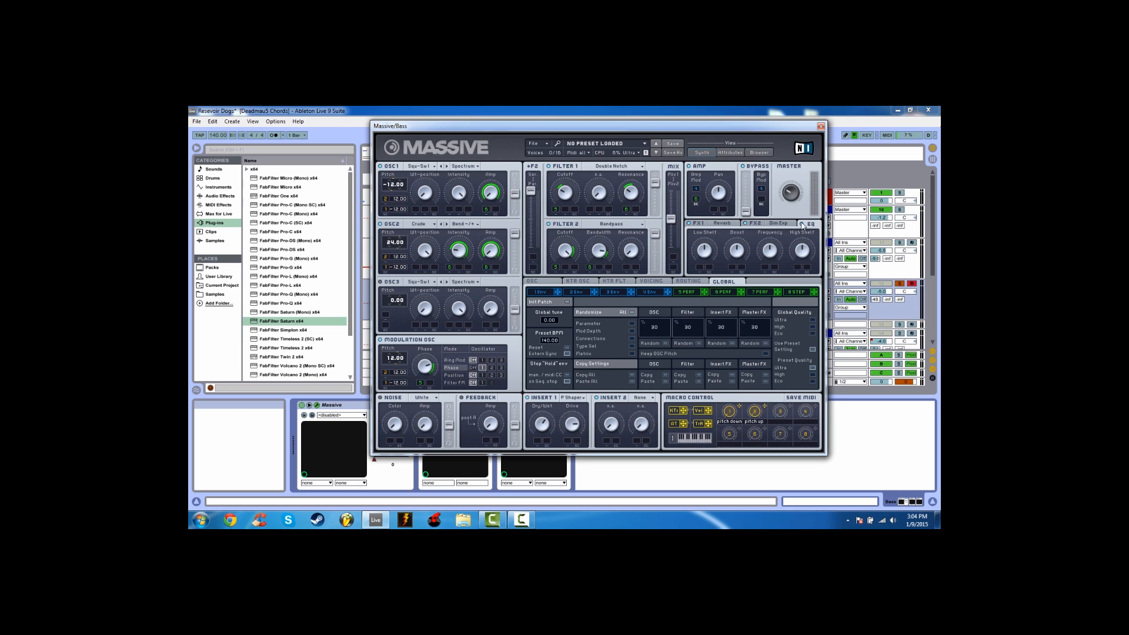
left_click(652, 281)
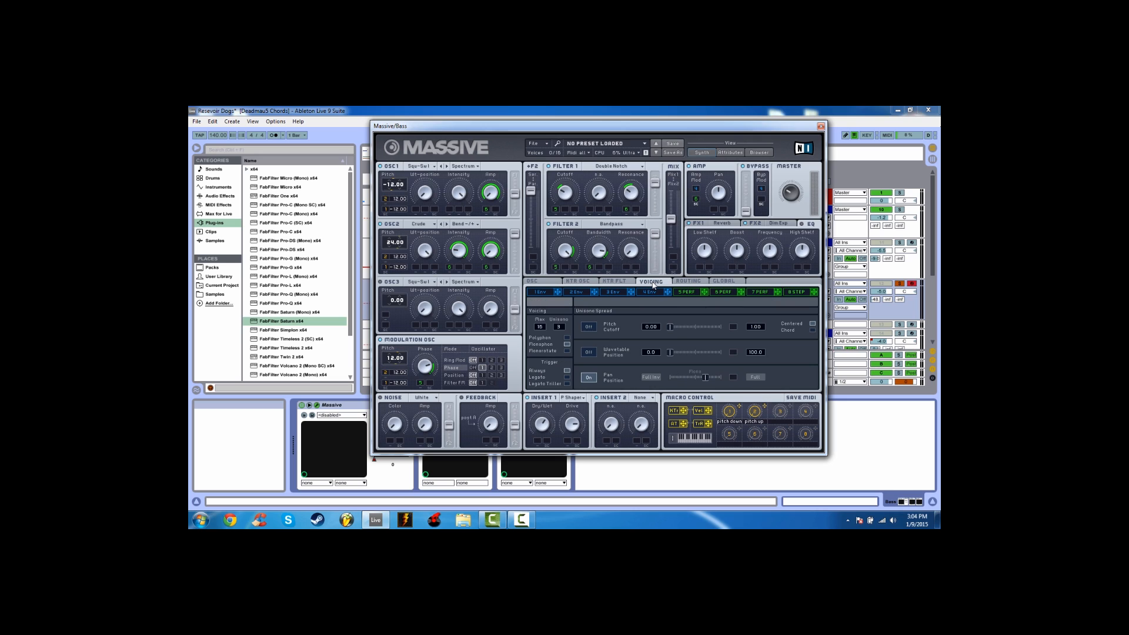
left_click(588, 377)
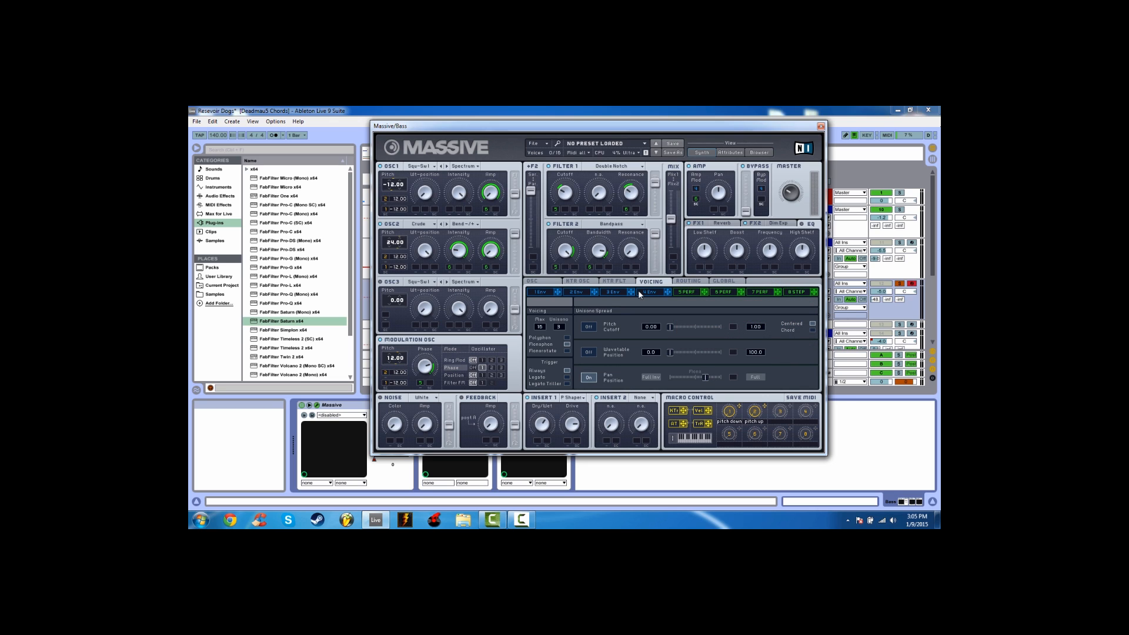
- Show performer 5's pattern and load a curve shape into its first step
left_click(684, 292)
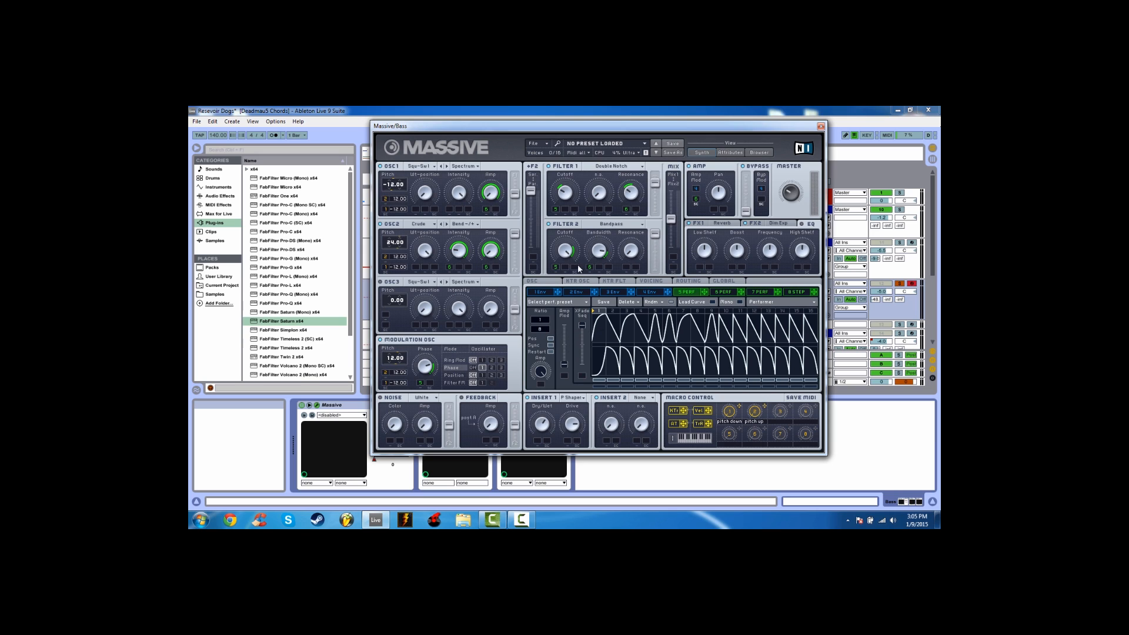
left_click(712, 302)
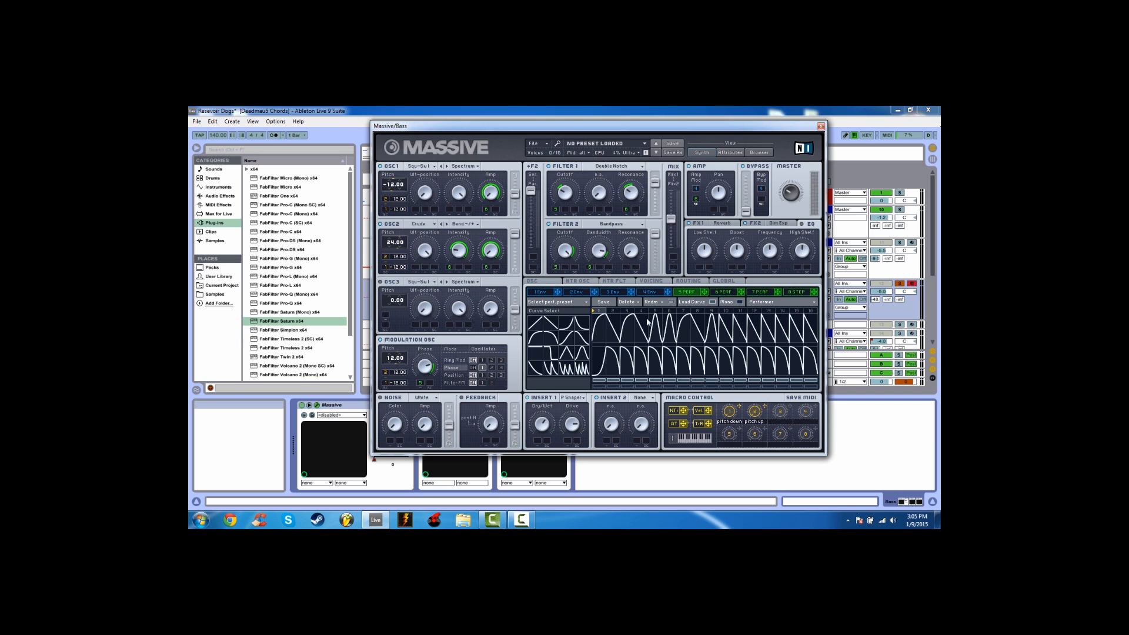
left_click(535, 341)
left_click(598, 332)
left_click(705, 293)
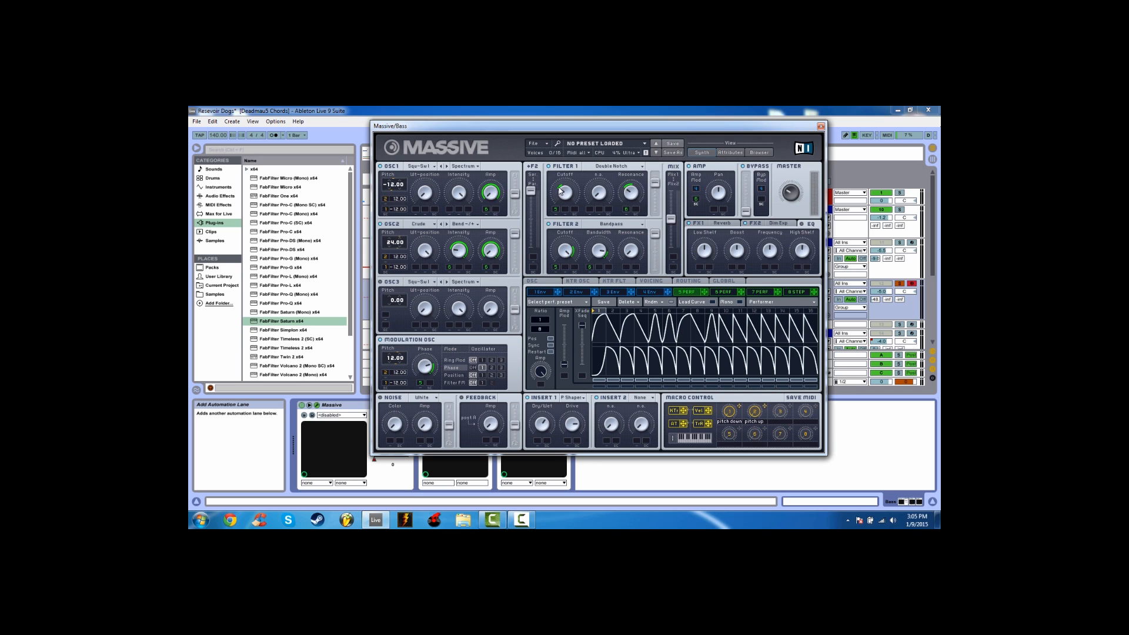
- Examine Filter 1's cutoff together with the FX1 reverb and FX2 settings
left_click_drag(561, 191, 561, 200)
left_click(699, 224)
left_click(756, 224)
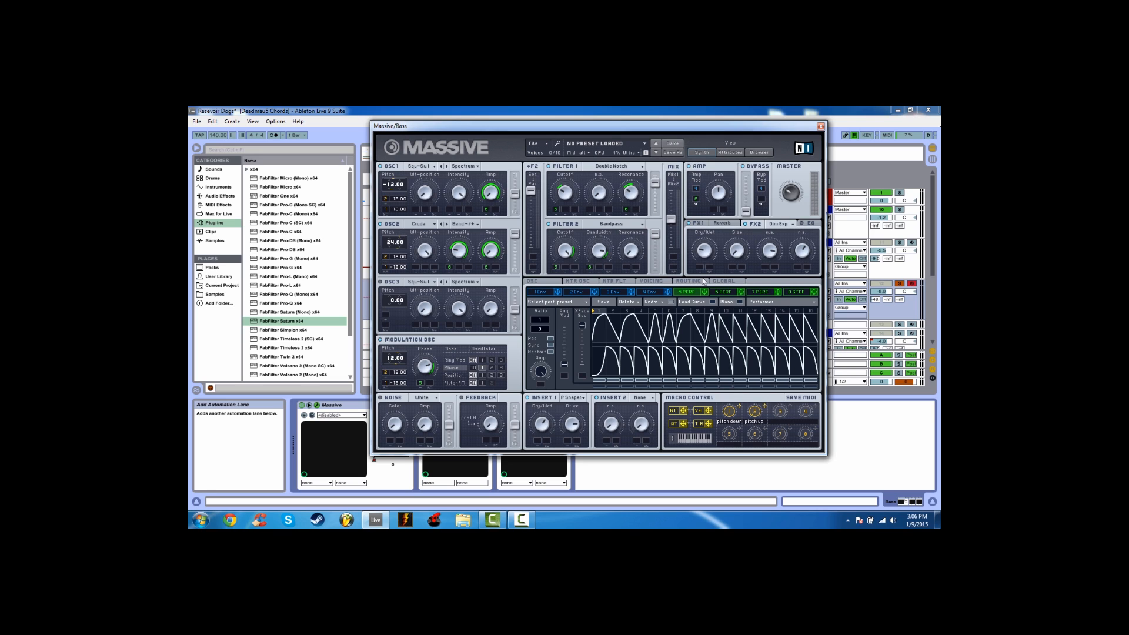
- Compare the patterns and ratios of performers 5 and 6 while auditioning test notes
left_click(721, 294)
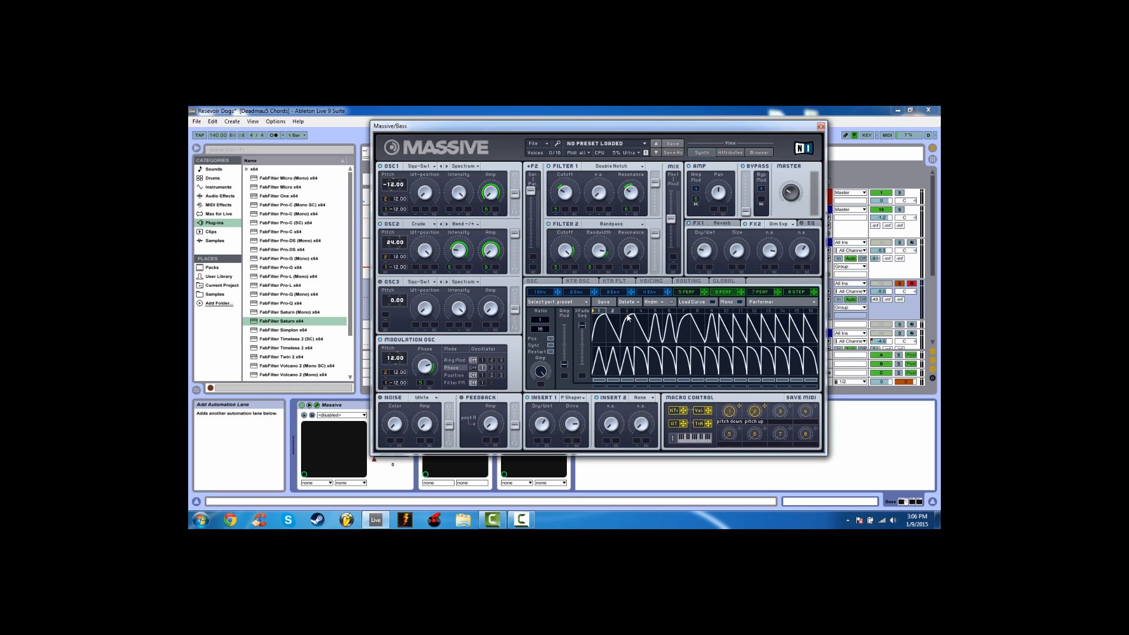
left_click(689, 292)
left_click(718, 298)
key("a")
key("z")
key("a")
mouse_move(546, 324)
left_click(684, 295)
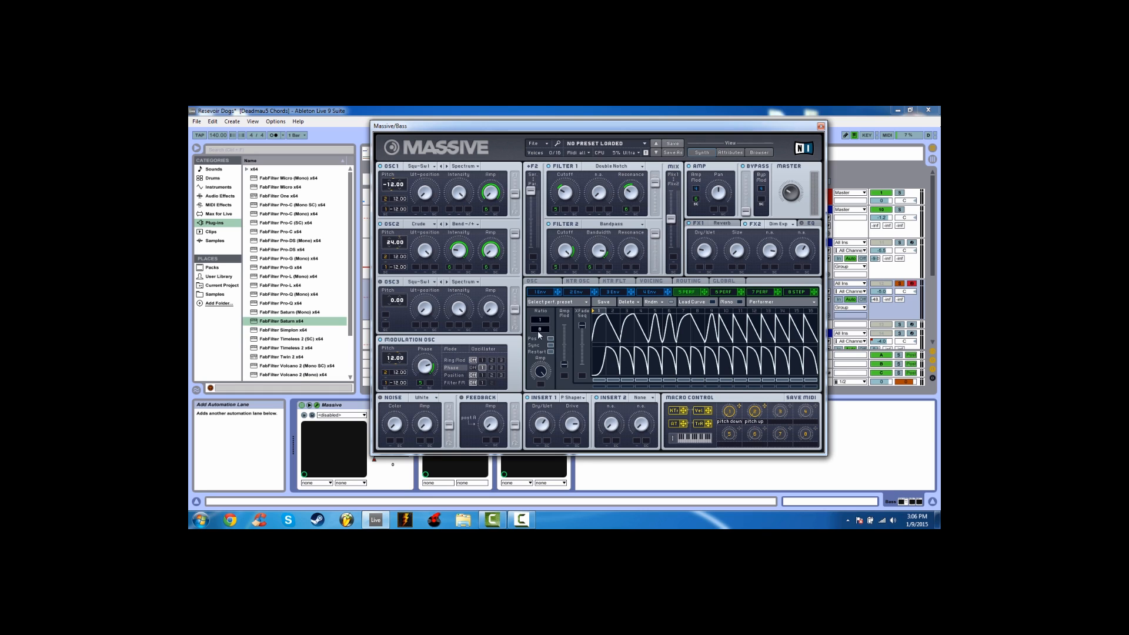
- Audition the sound with performer 6 shown and assign performer 6 as a modulator of OSC1's amp
left_click(722, 294)
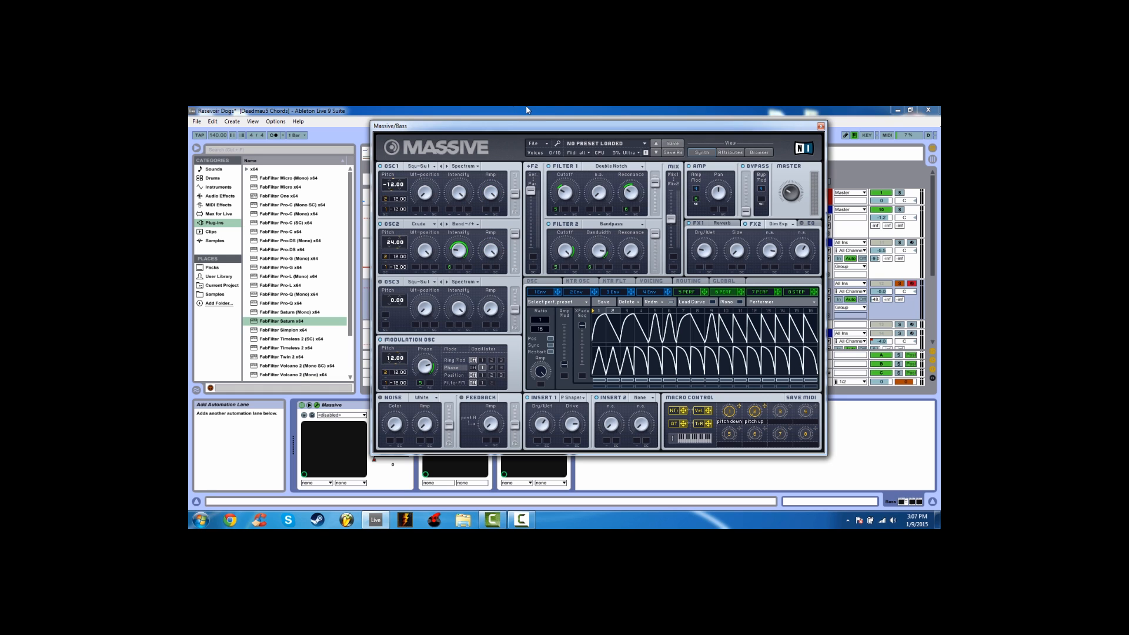
key("z")
key("a")
left_click_drag(740, 292, 497, 357)
left_click_drag(740, 292, 491, 193)
left_click_drag(490, 193, 520, 341)
- Try out the pitch down macro, close Massive and re-enable the overridden automation
mouse_move(730, 410)
left_mouse_down()
mouse_move(736, 365)
mouse_move(727, 422)
left_mouse_up()
left_click(820, 126)
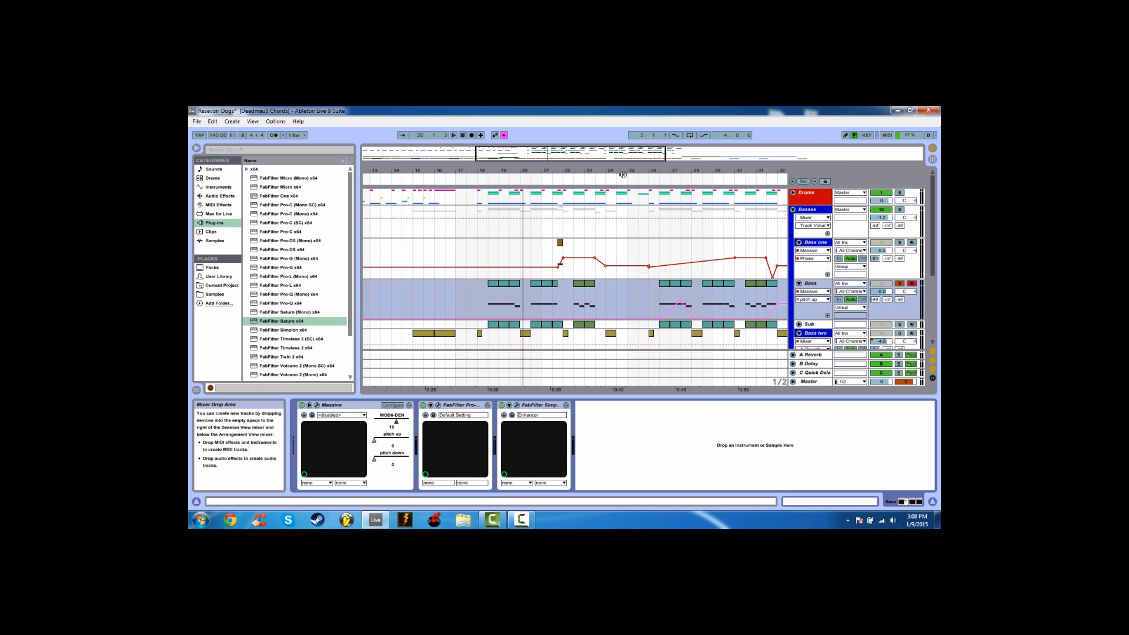
left_click(504, 136)
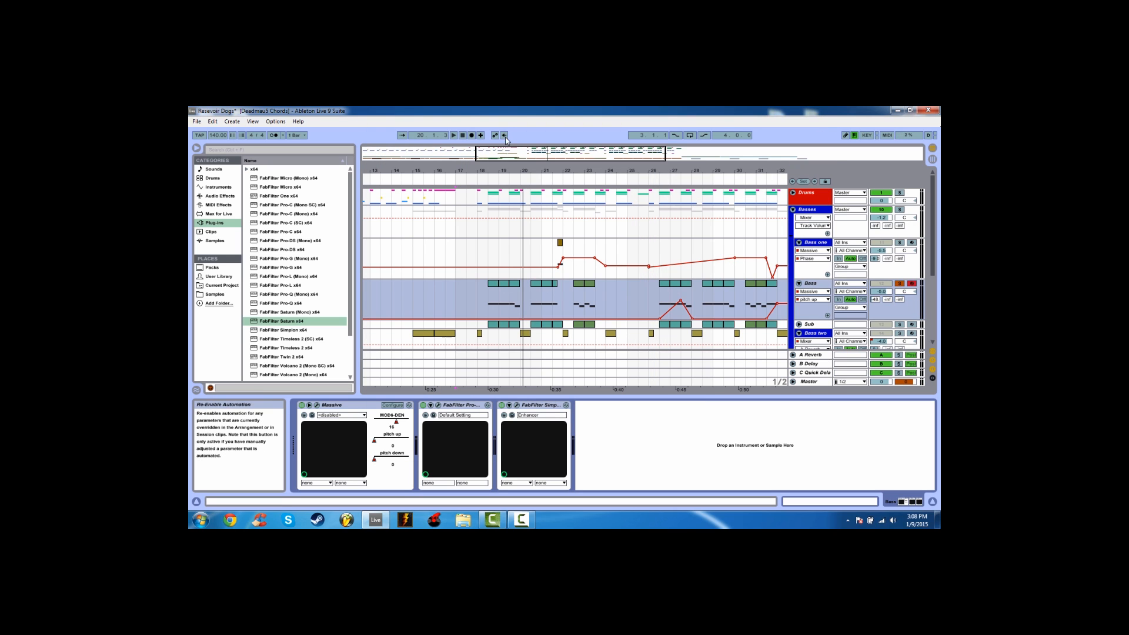
- Show the Bass track's MOD6-DEN automation and play back its opening clips
left_click(808, 300)
left_click(817, 315)
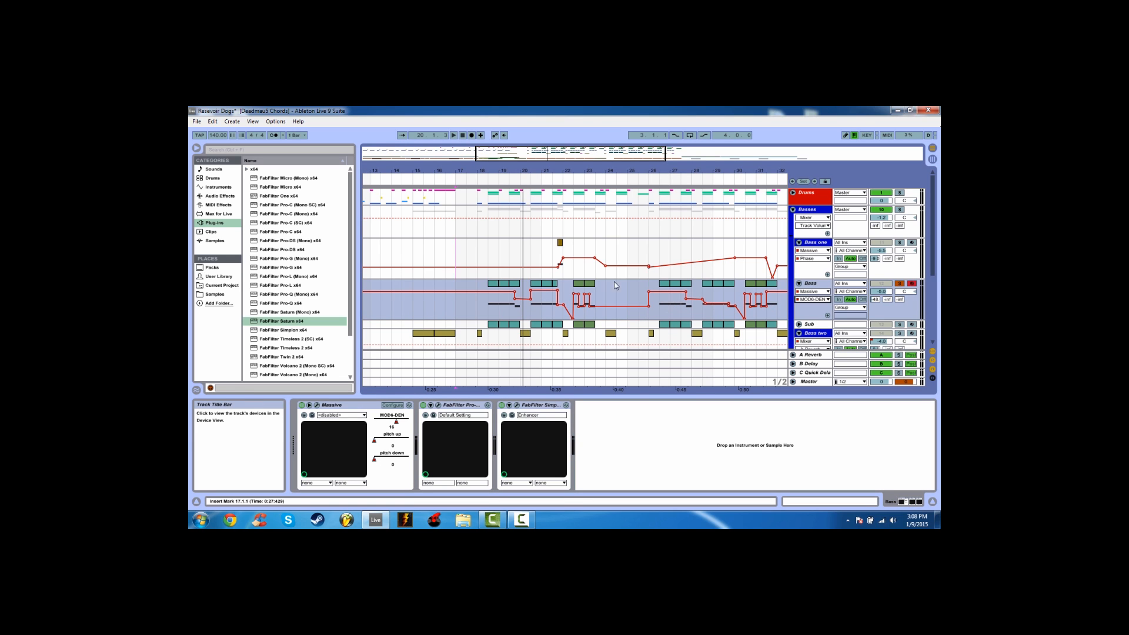
left_click(476, 172)
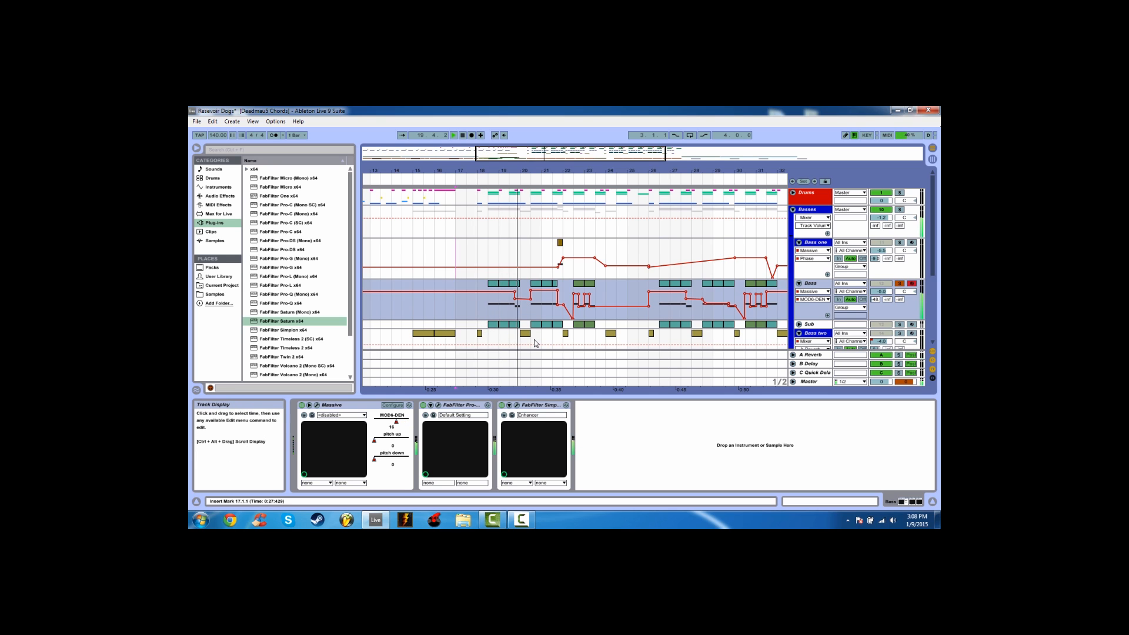
key("space")
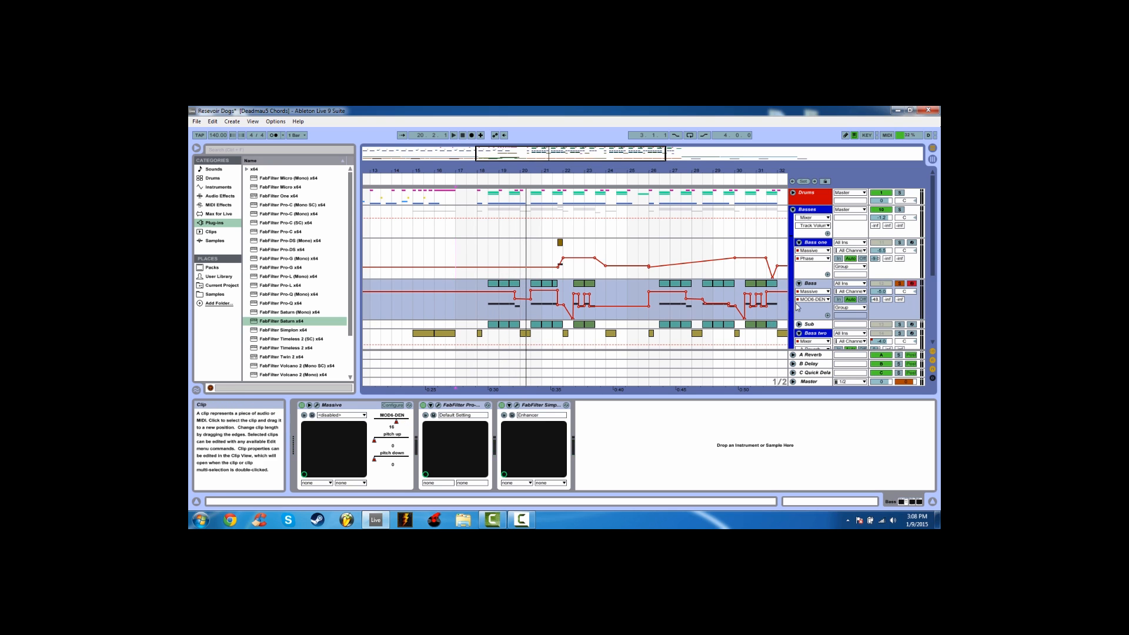
- Show the Bass track's pitch up automation and play the section from bar 26
left_click(813, 300)
left_click(811, 324)
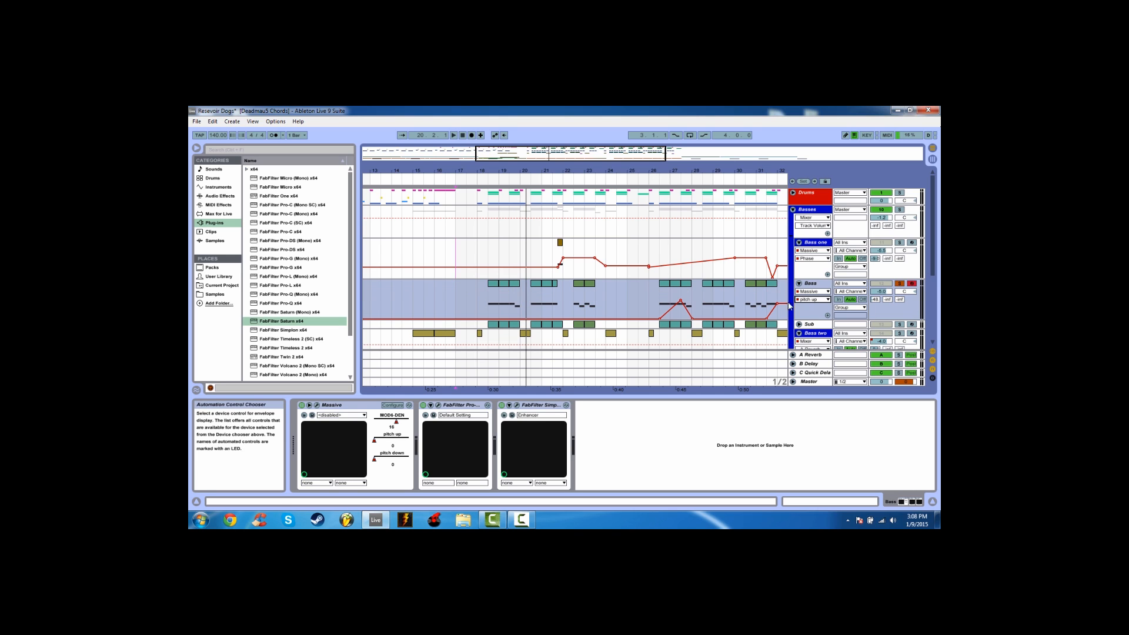
left_click(651, 179)
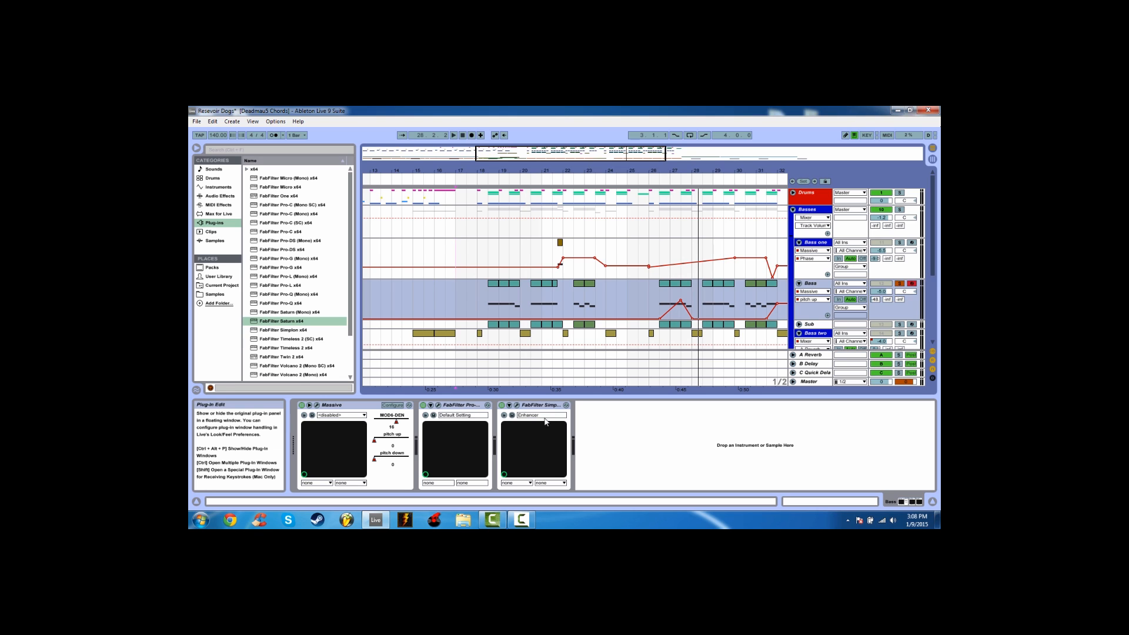
- Review the Bass track's FabFilter Pro-Q curve and add the Sub track to the solo
left_click(438, 406)
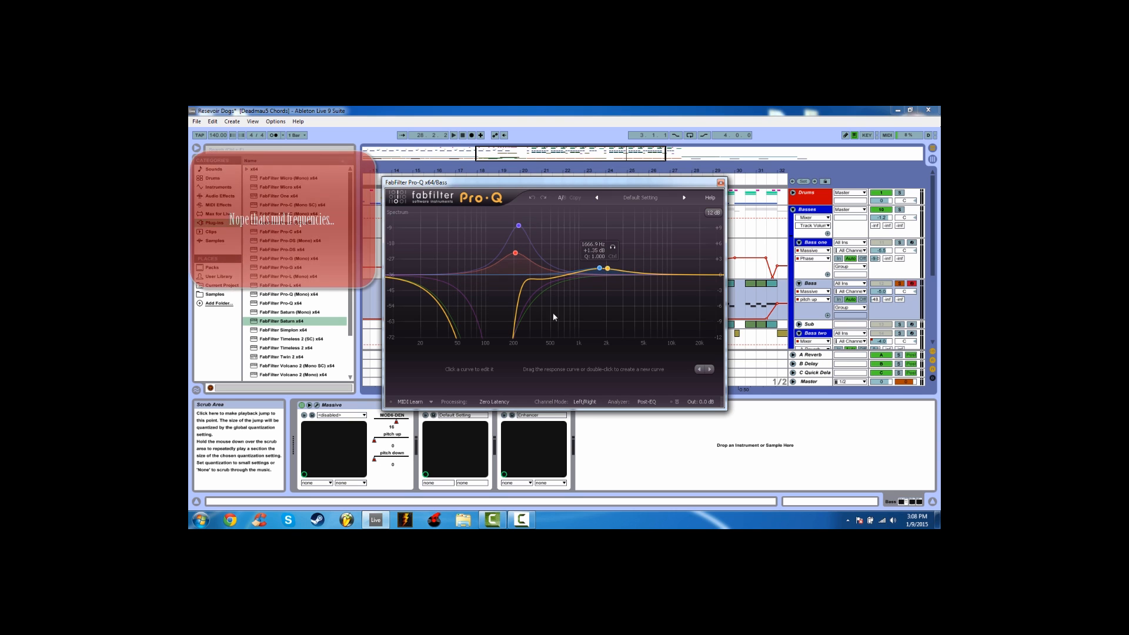
left_click(721, 182)
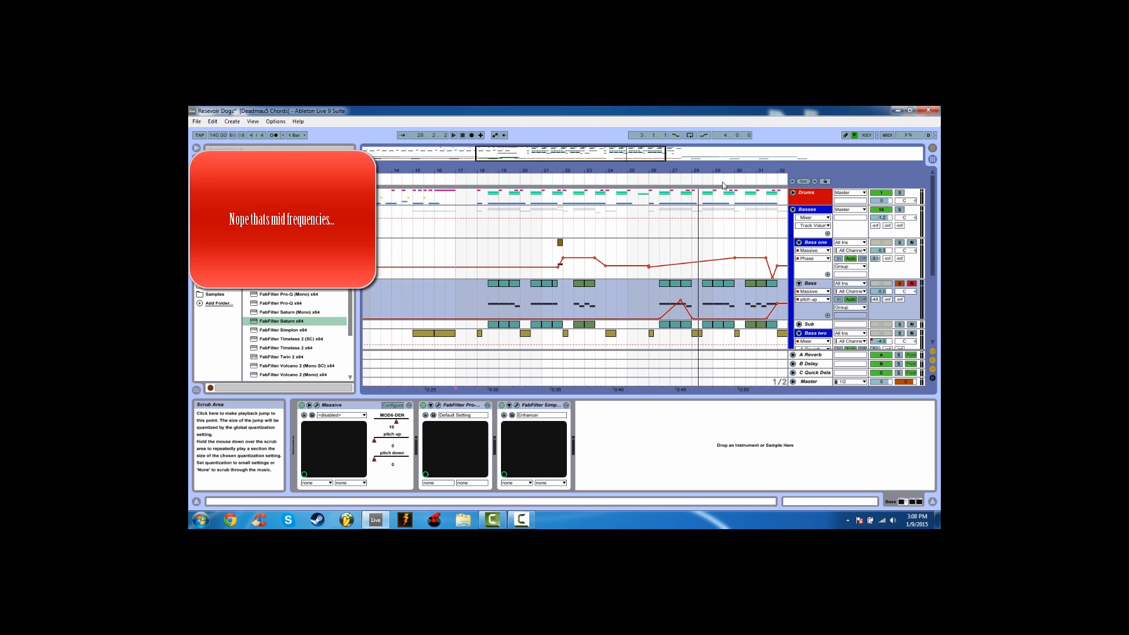
left_click(899, 324, "ctrl")
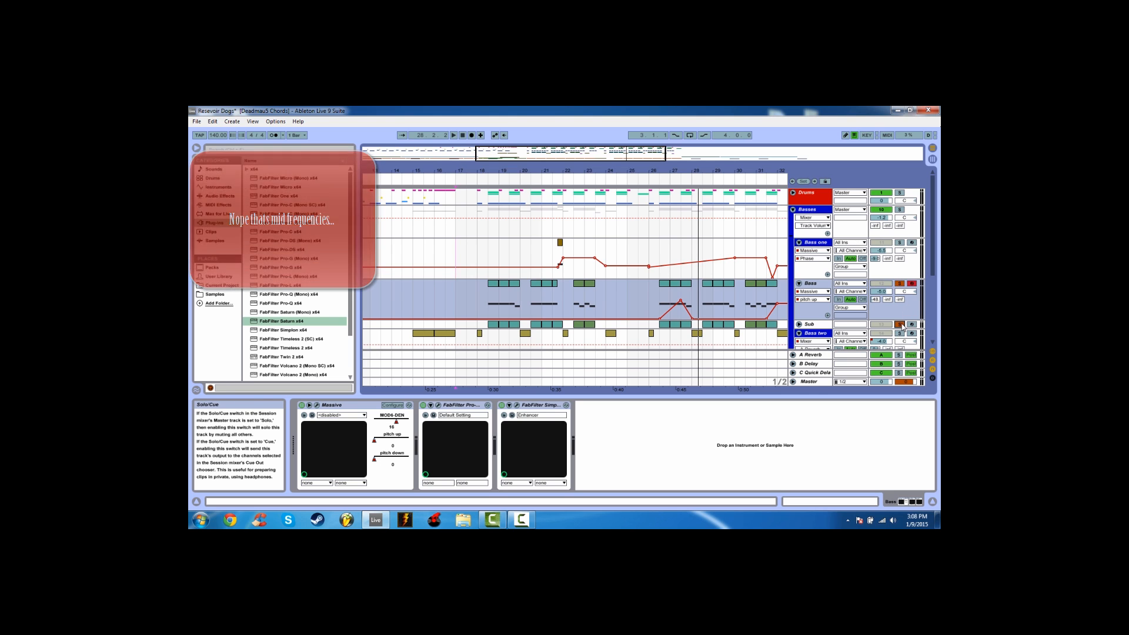
- Play the soloed Bass and Sub tracks from bar 18, and unfold the Sub track to show its Massive MOD6-DEN automation
left_click(484, 176)
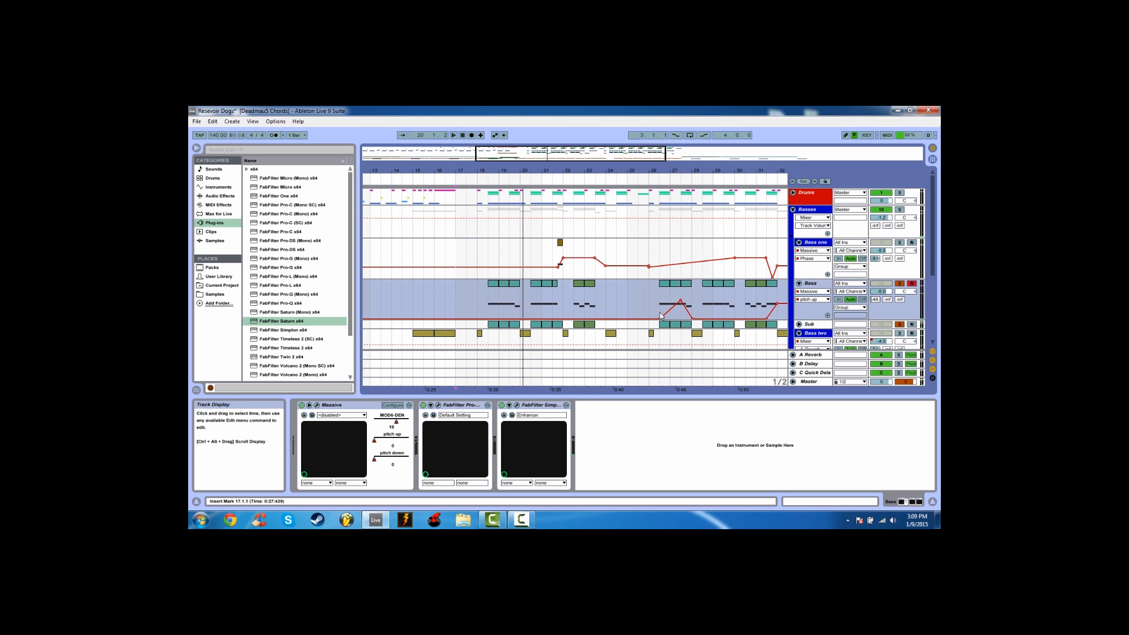
left_click(798, 324)
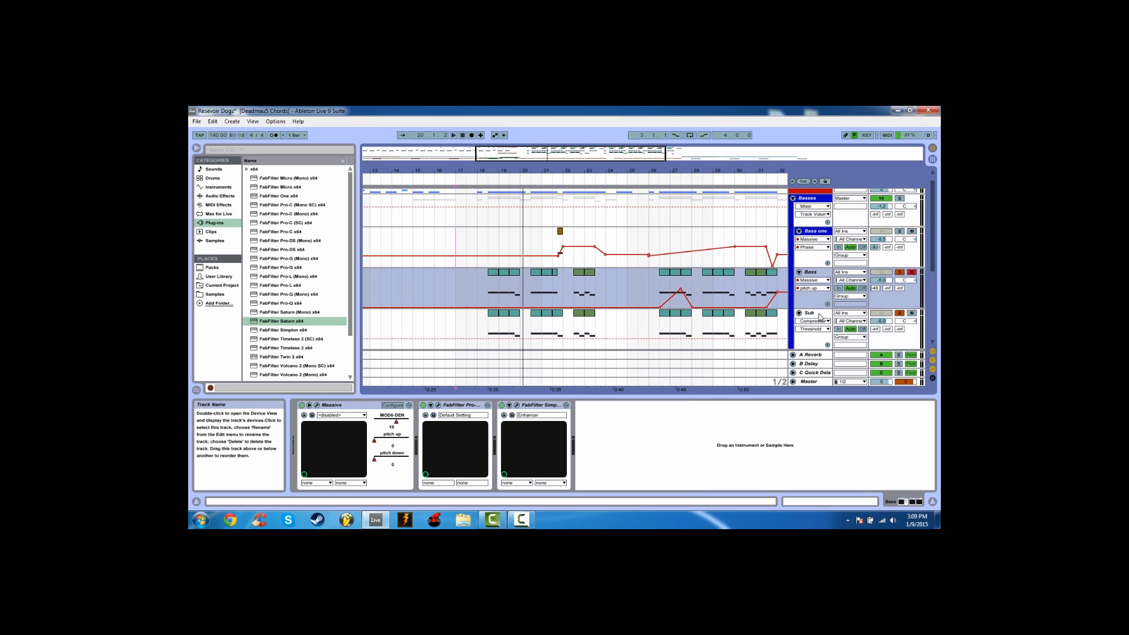
left_click(820, 316)
left_click(820, 322)
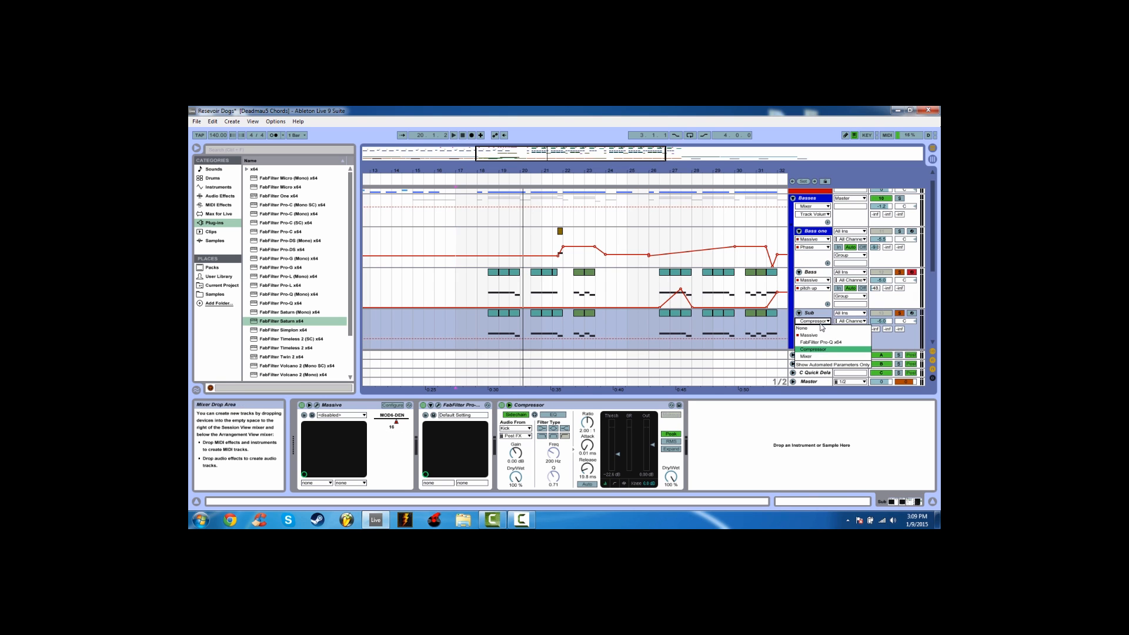
left_click(814, 335)
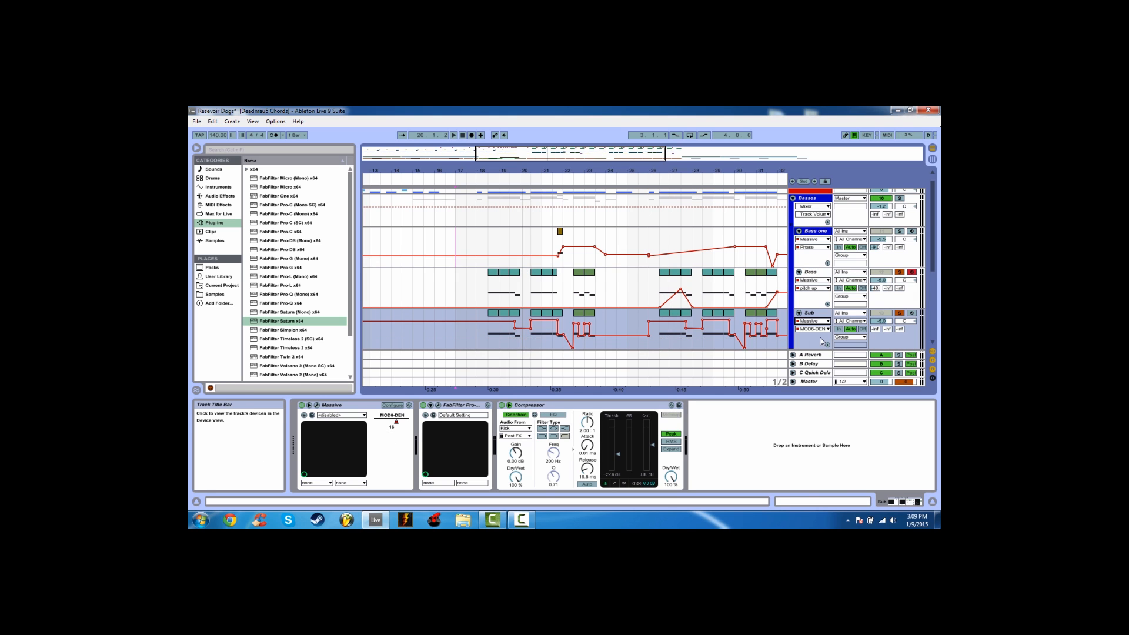
- Compare the Bass and Sub device chains and review the 6 Perf performer pattern in the Sub track's Massive
left_click(808, 274)
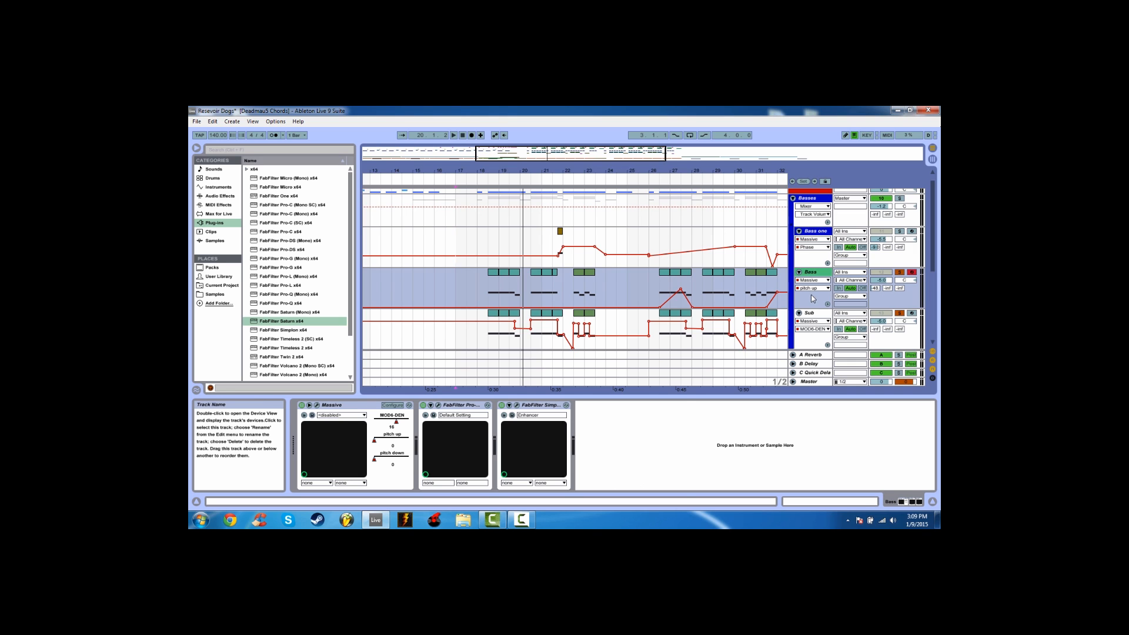
left_click(813, 317)
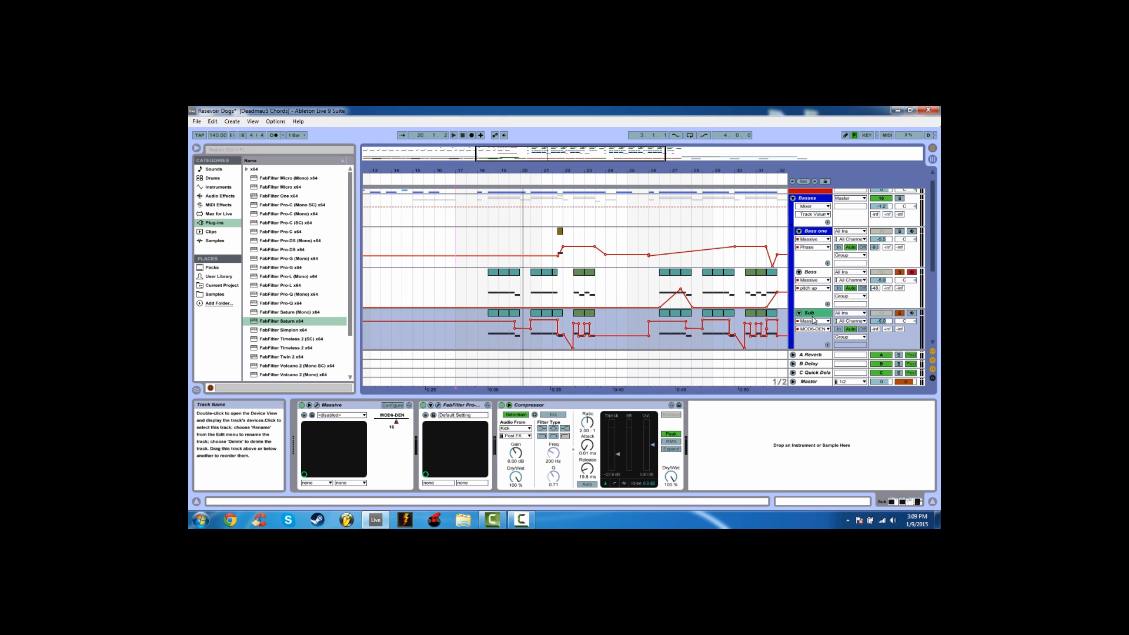
left_click(317, 406)
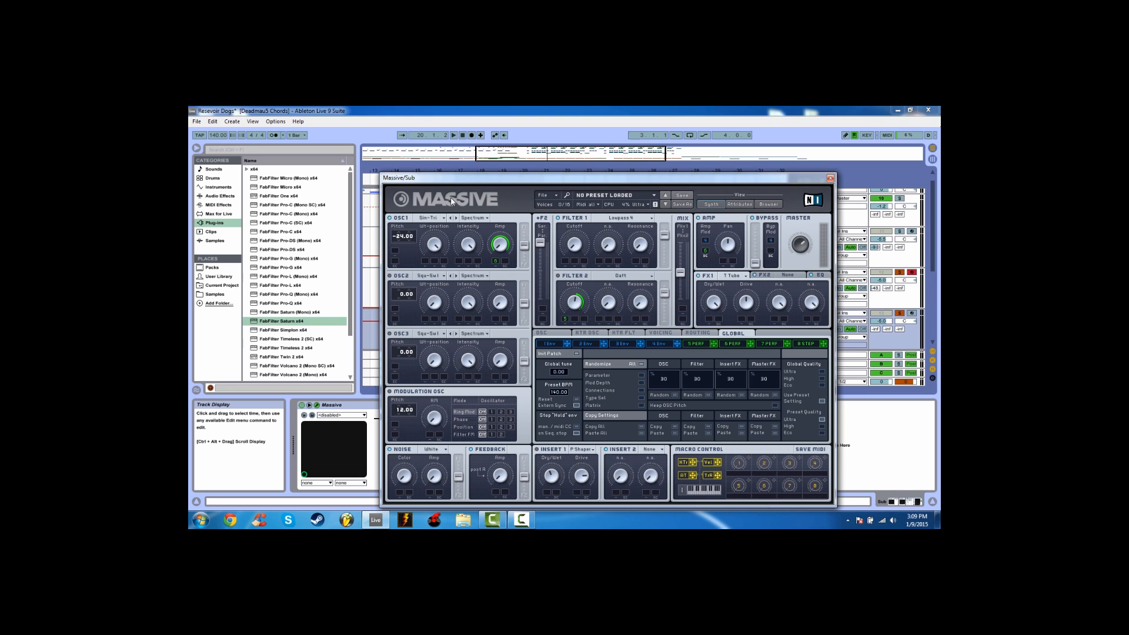
left_click(728, 342)
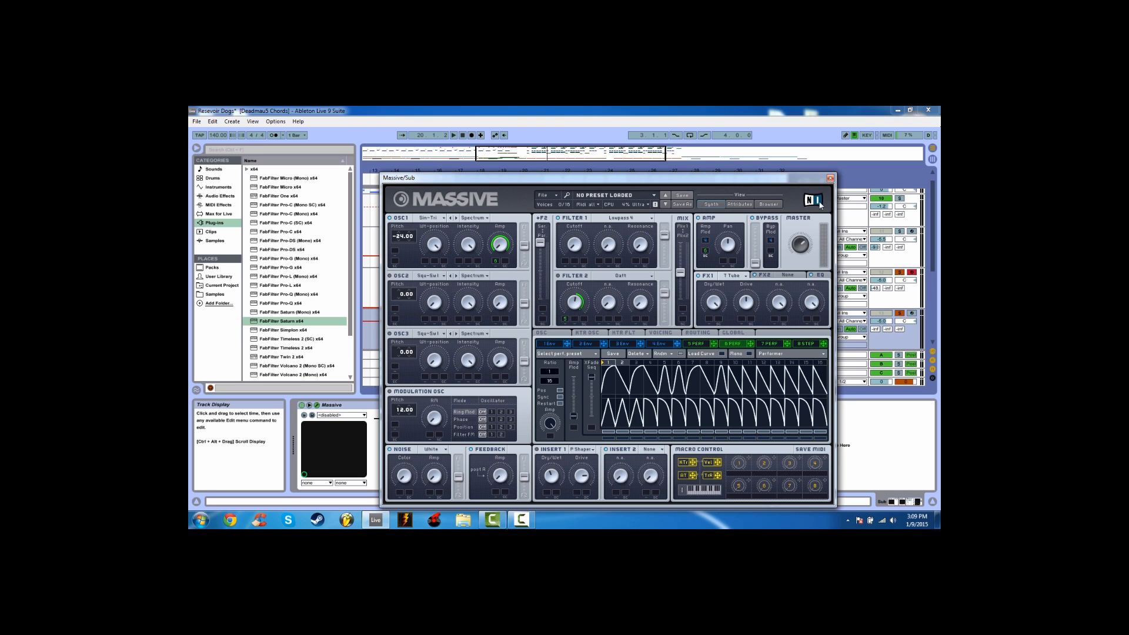
left_click(830, 179)
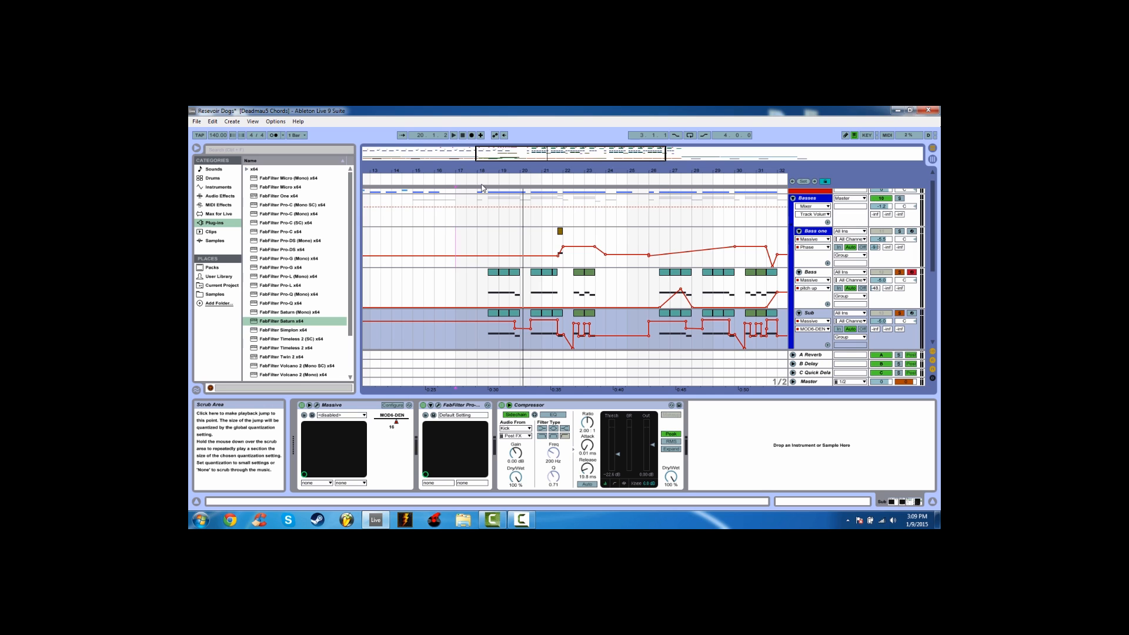
- Play the basses from bar 18 again and review the Sub track's FabFilter Pro-Q curve
left_click(481, 184)
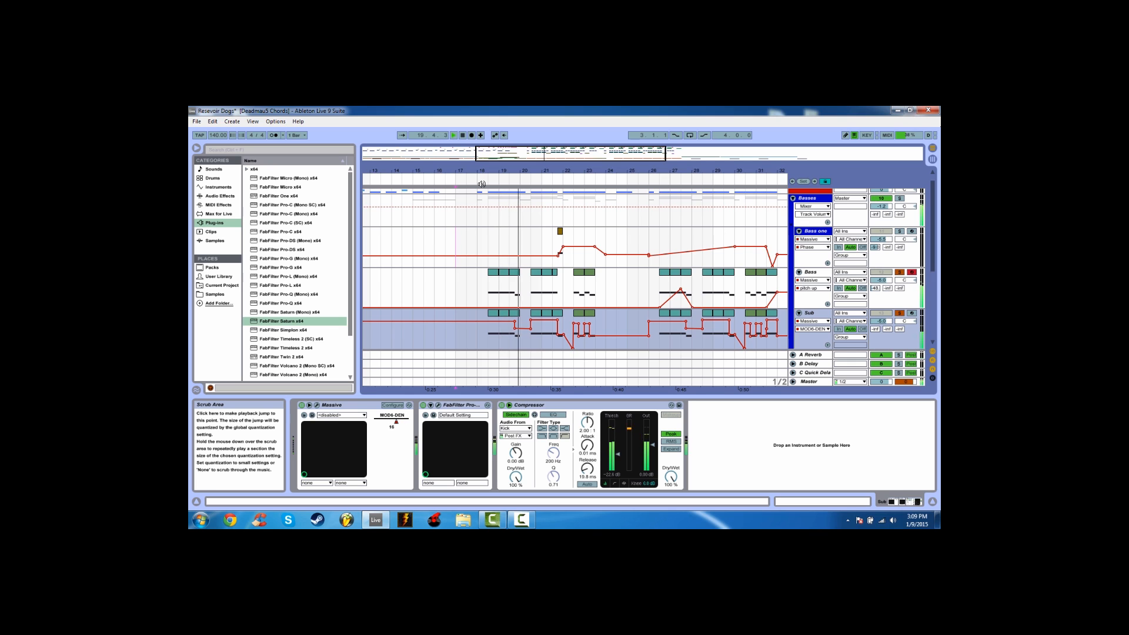
left_click(438, 405)
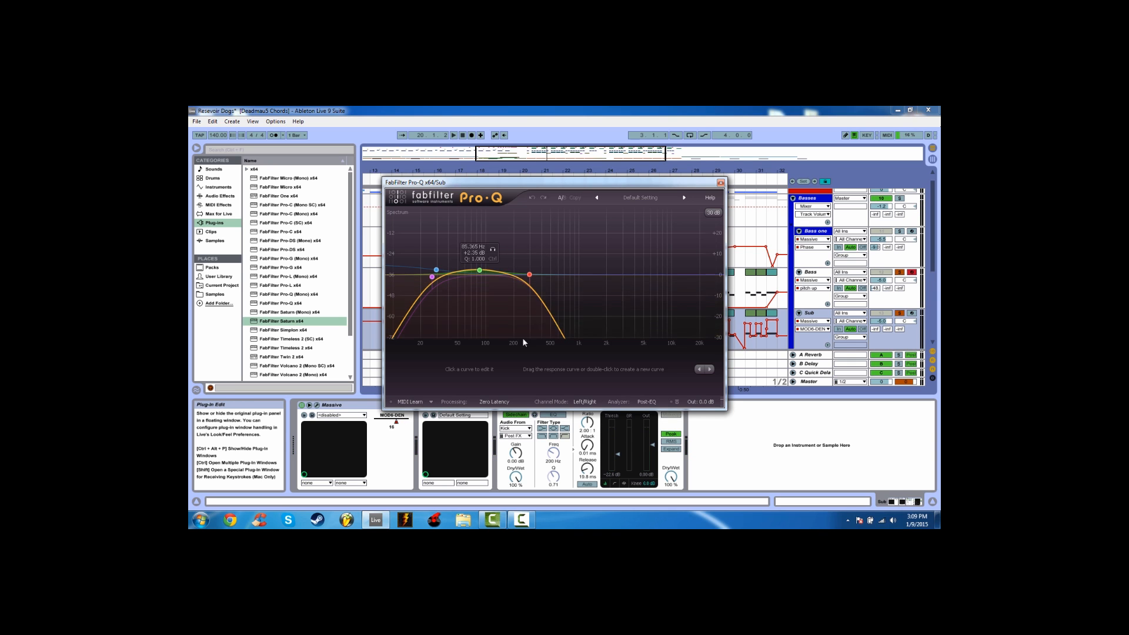
left_click(720, 182)
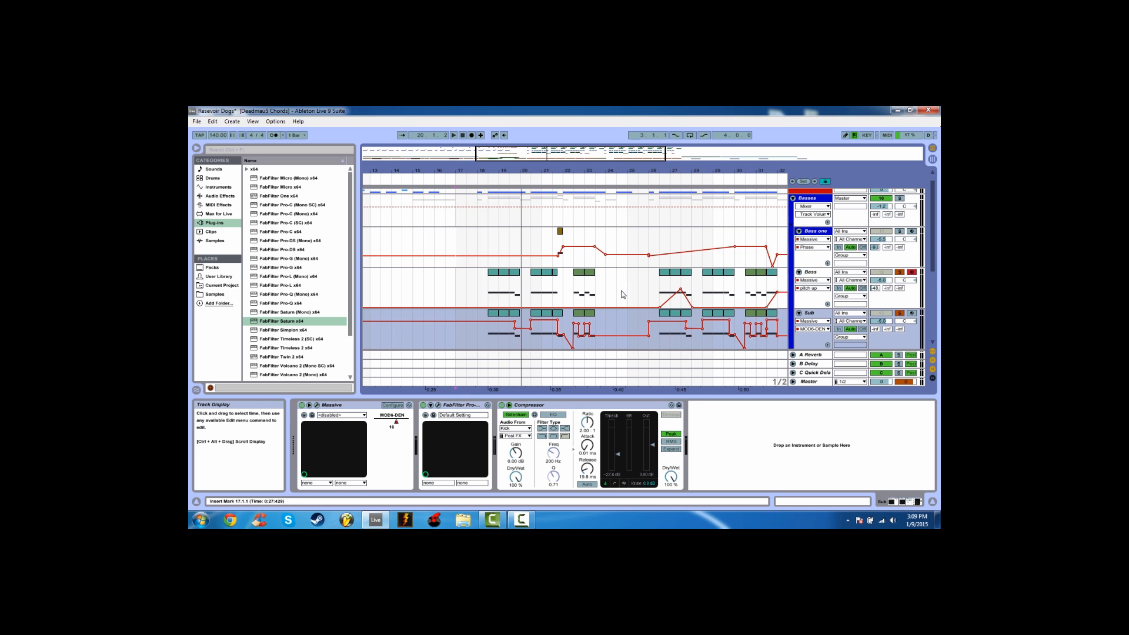
- Take the Sub and Bass tracks out of solo and widen the arrangement view to show bars beyond 41
left_click(899, 314)
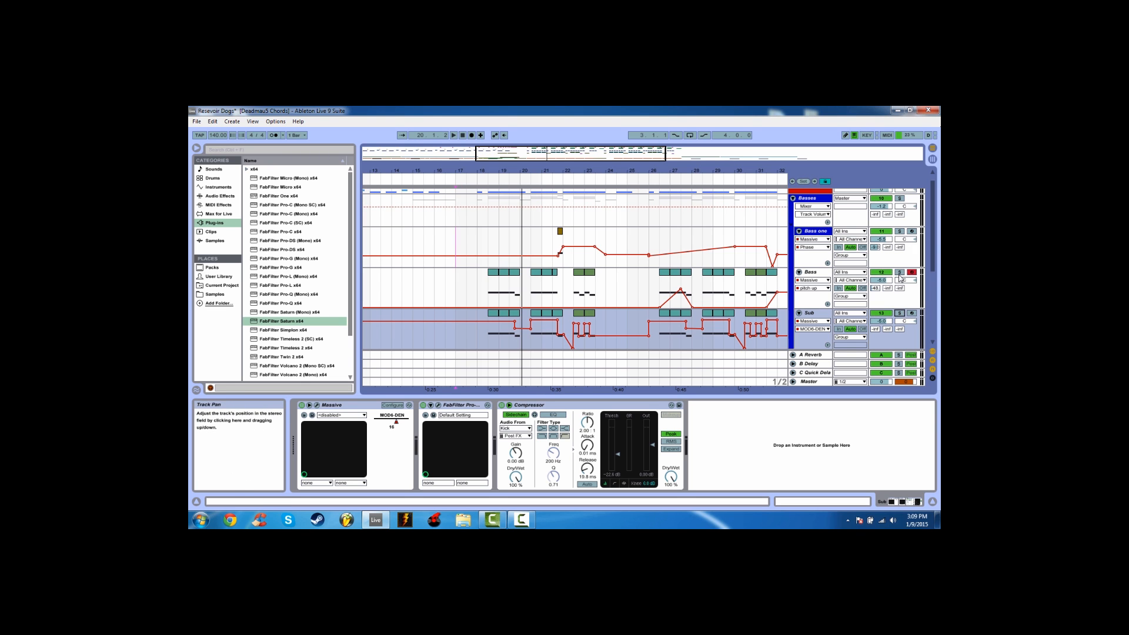
left_click(899, 272)
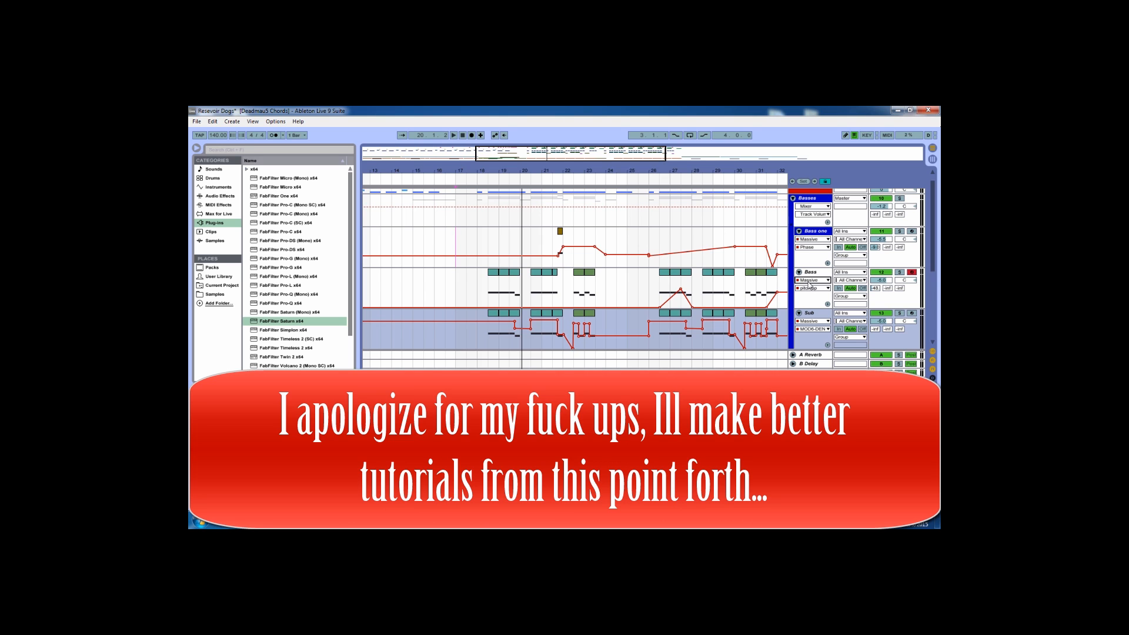
left_click_drag(665, 155, 773, 244)
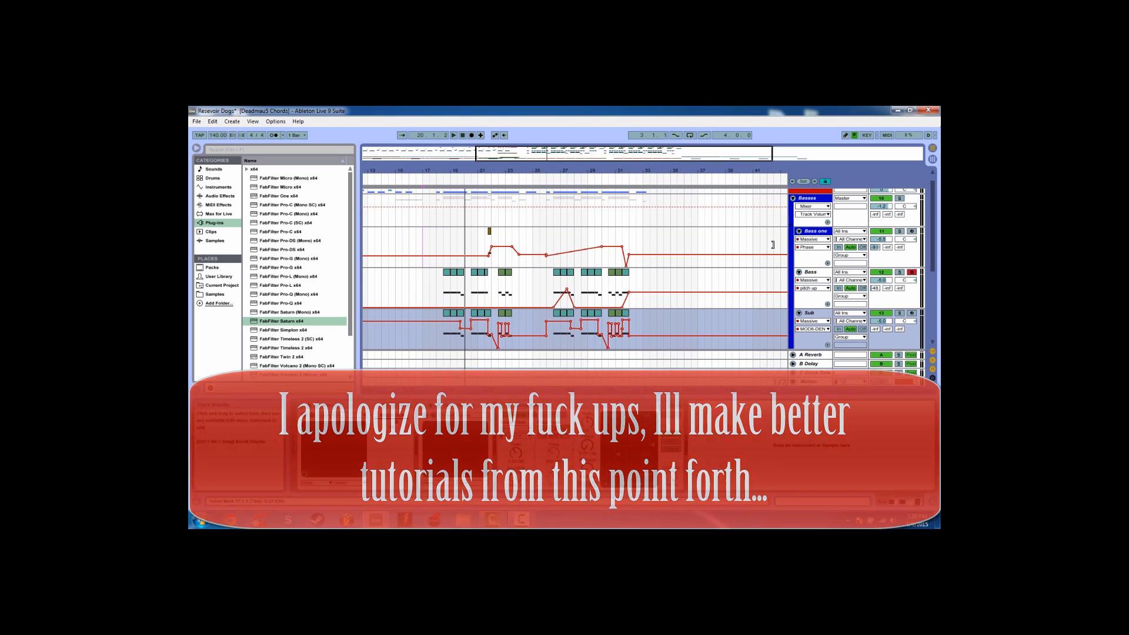